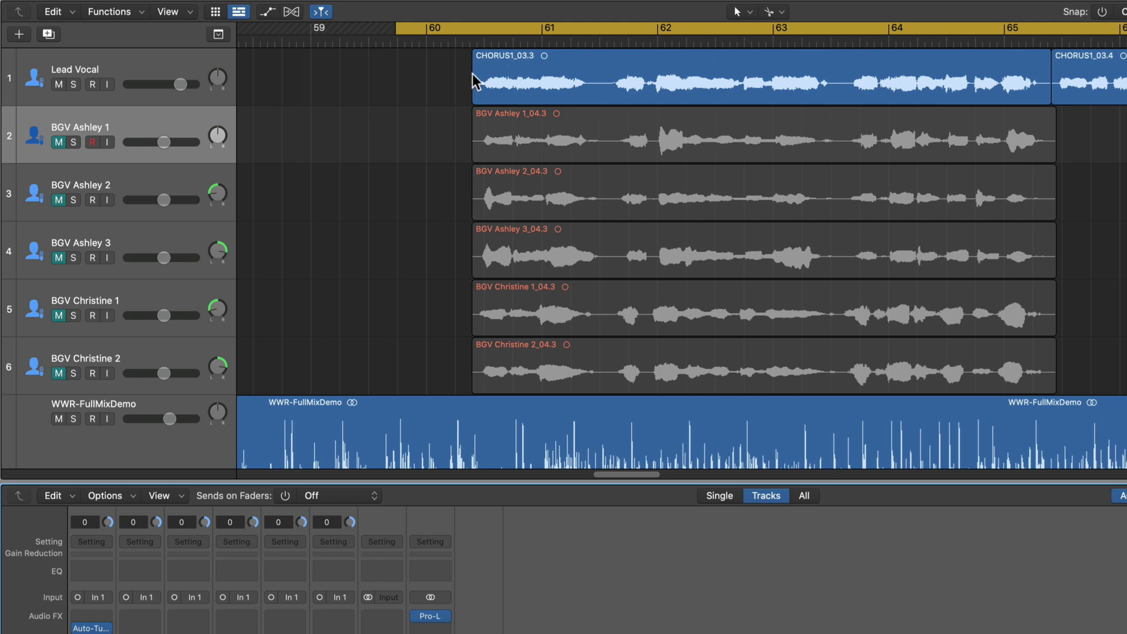
Browse the BGV Ashley 1 effect plug-in list and close it without choosing anything
drag(468, 154, 432, 332)
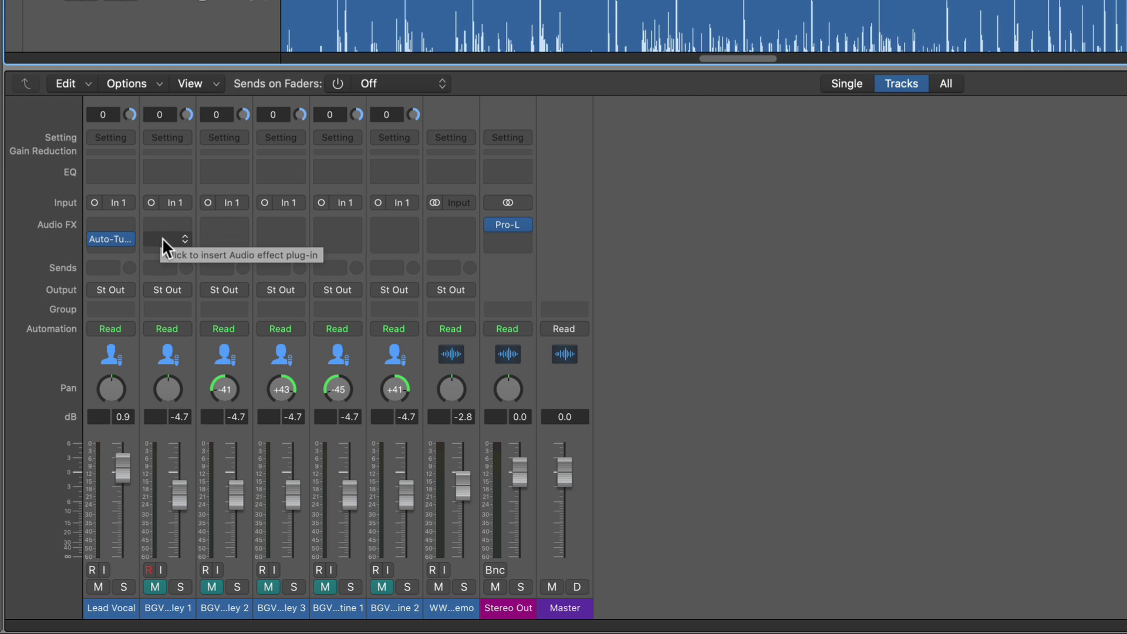
click(164, 239)
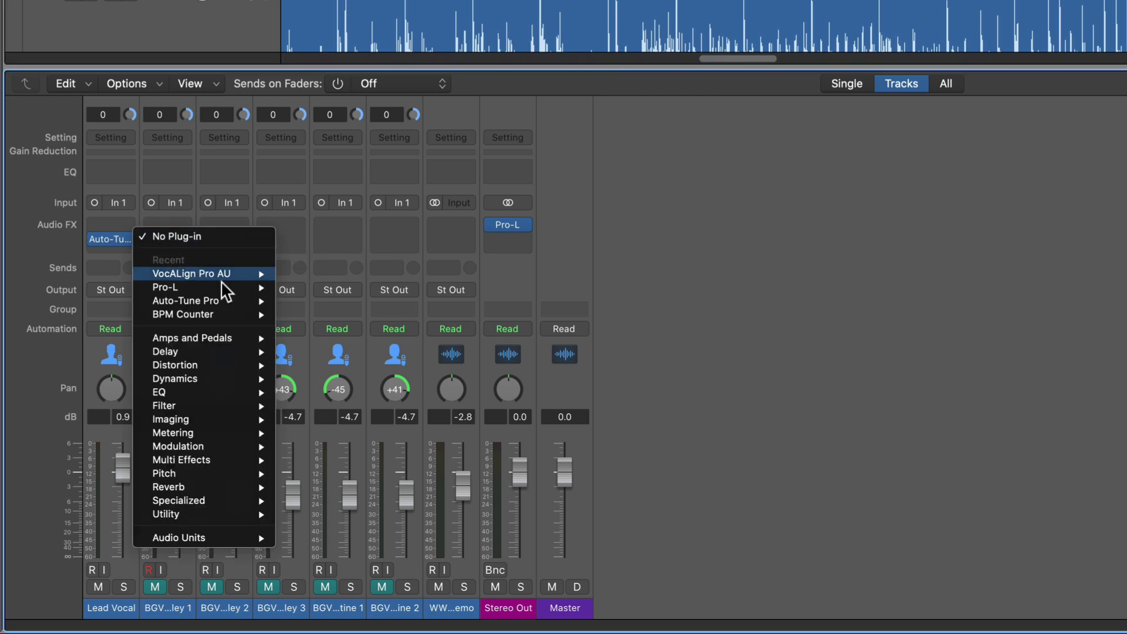
mouse_move(196, 543)
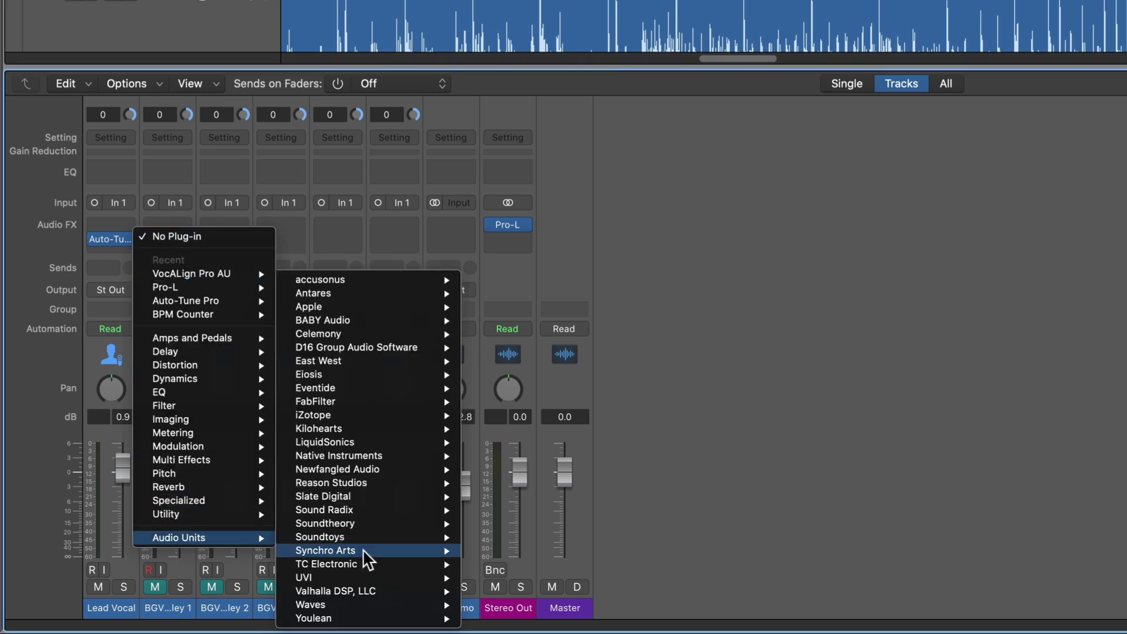
mouse_move(370, 550)
mouse_move(496, 551)
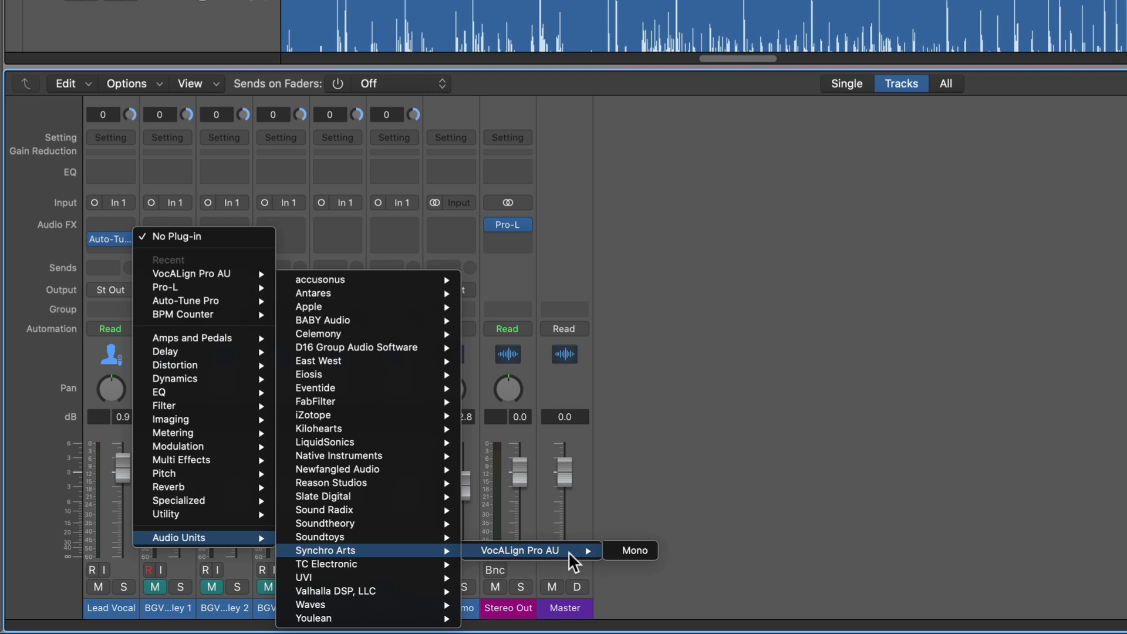
click(644, 310)
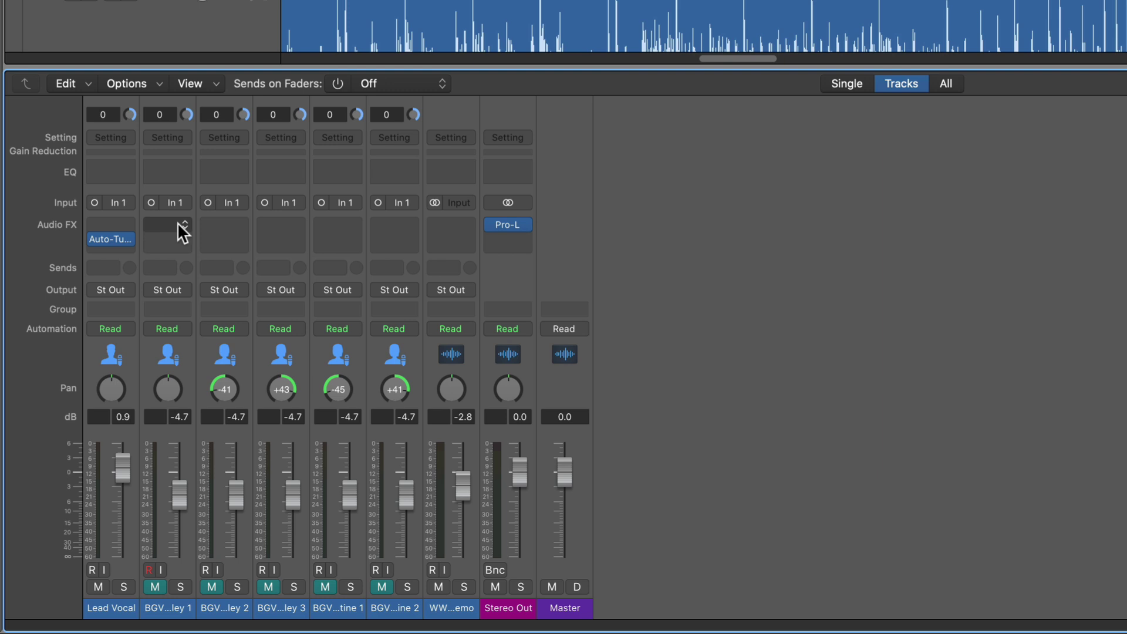
Reopen the BGV Ashley 1 plug-in list, browse its submenus, and dismiss it without inserting
click(177, 222)
mouse_move(237, 540)
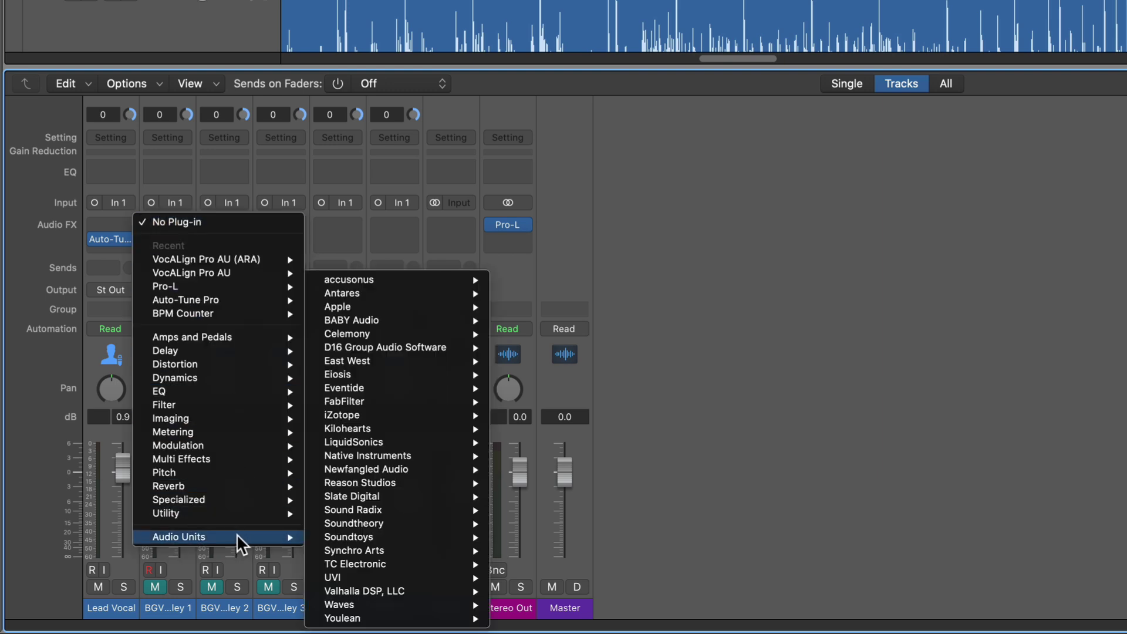
mouse_move(401, 526)
mouse_move(411, 553)
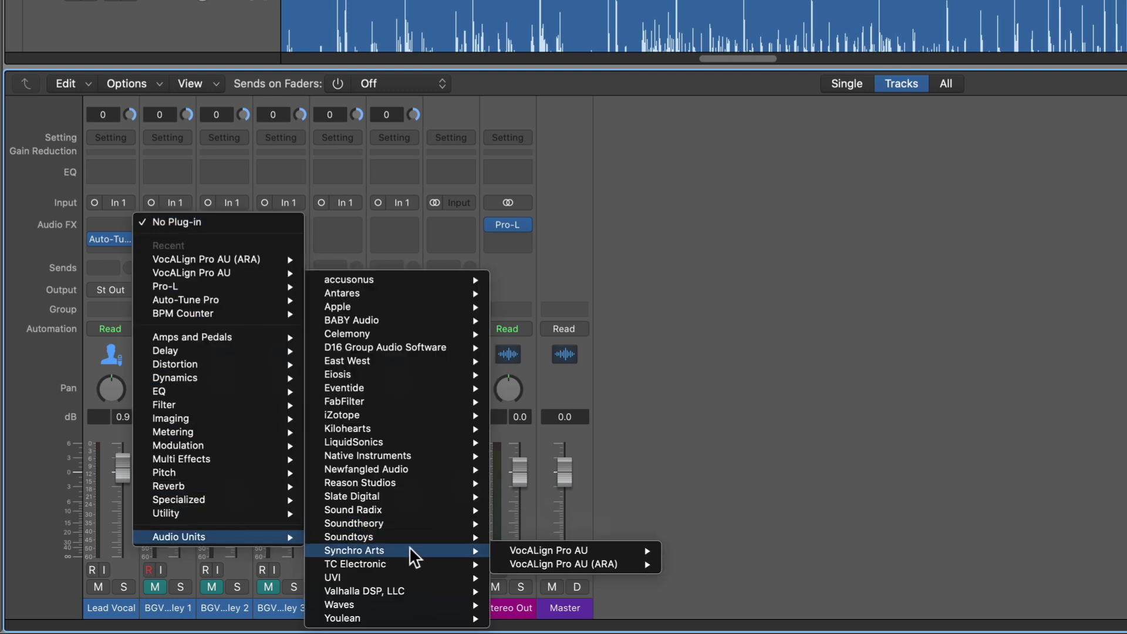
mouse_move(605, 568)
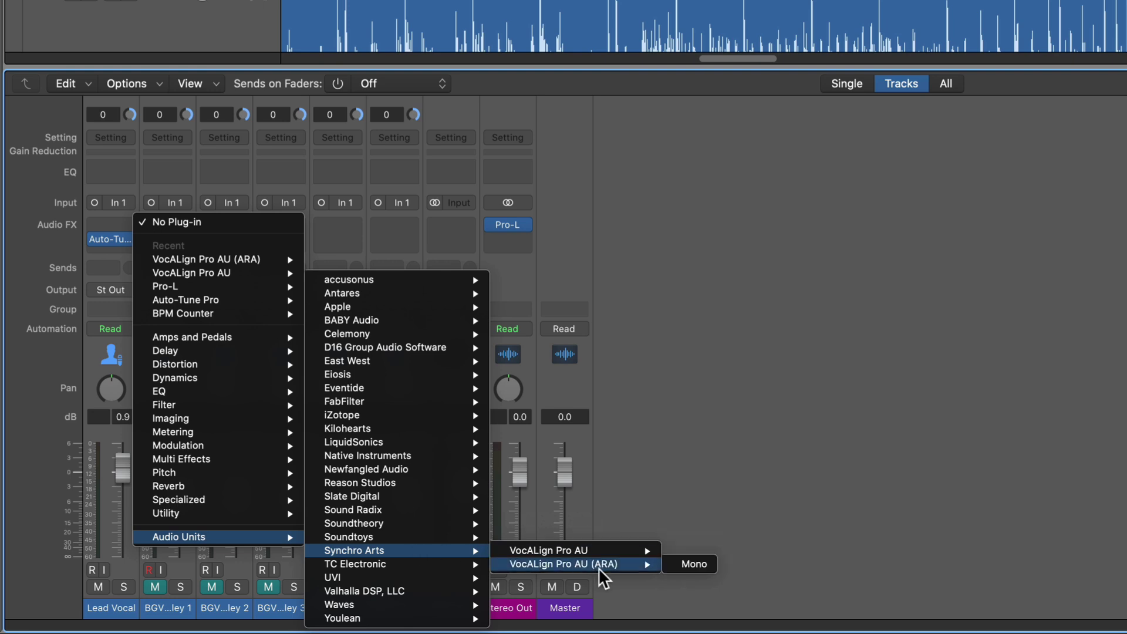
click(692, 389)
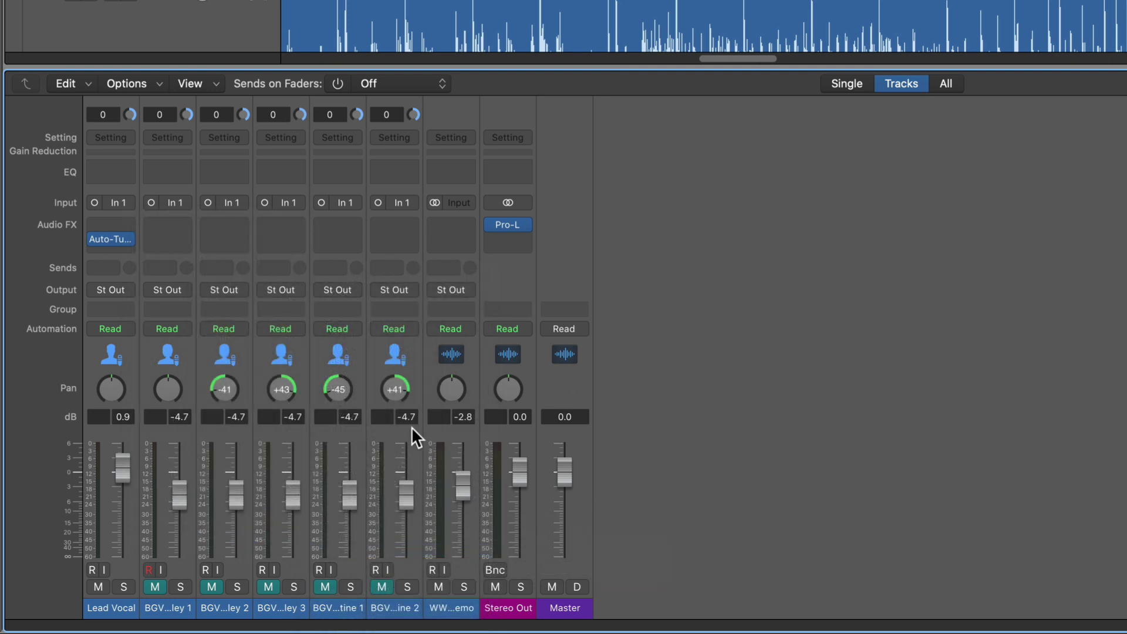
Audition the CHORUS1 section, enlarge the Lead Vocal track, and hide the mixer to reveal WWR-FullMixDemo
mouse_move(115, 240)
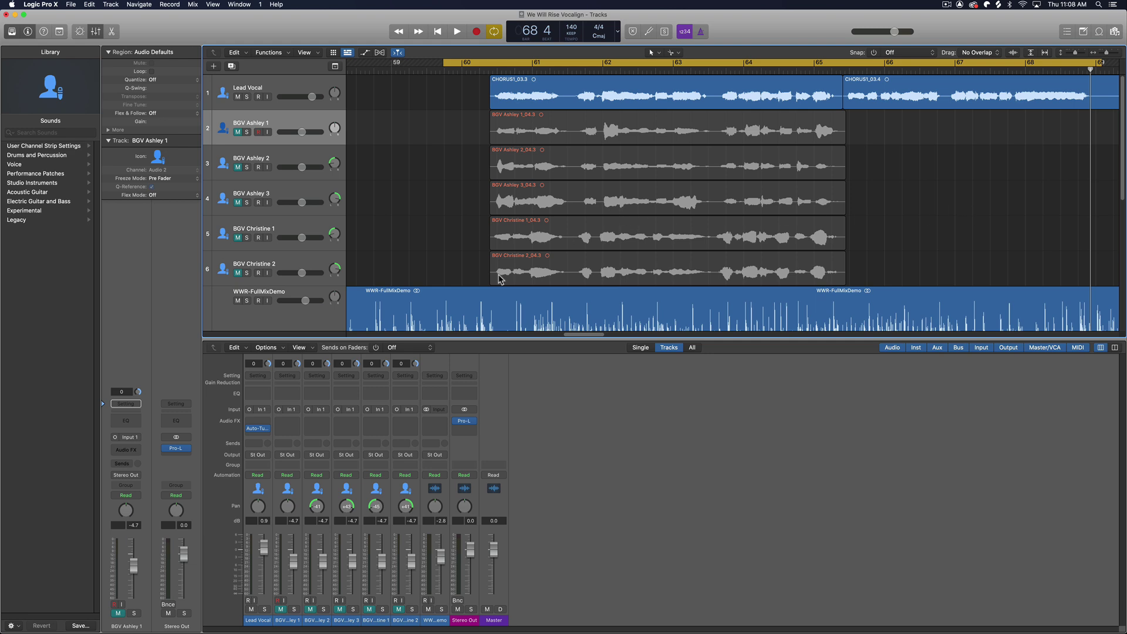
drag(453, 96, 890, 94)
click(937, 186)
key(space)
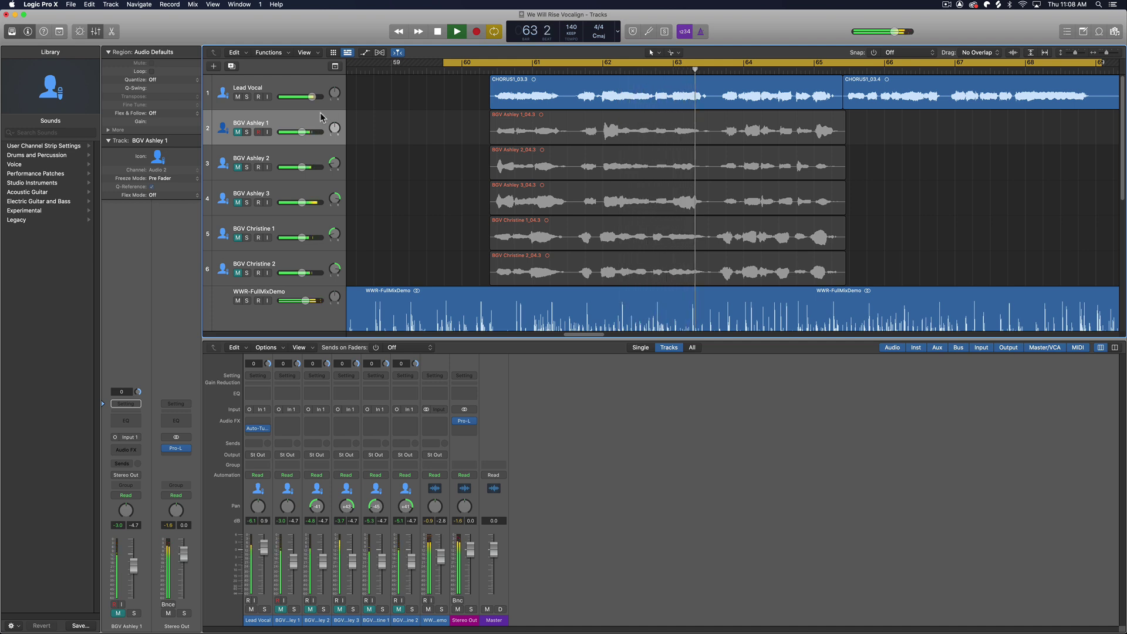
drag(311, 110, 313, 160)
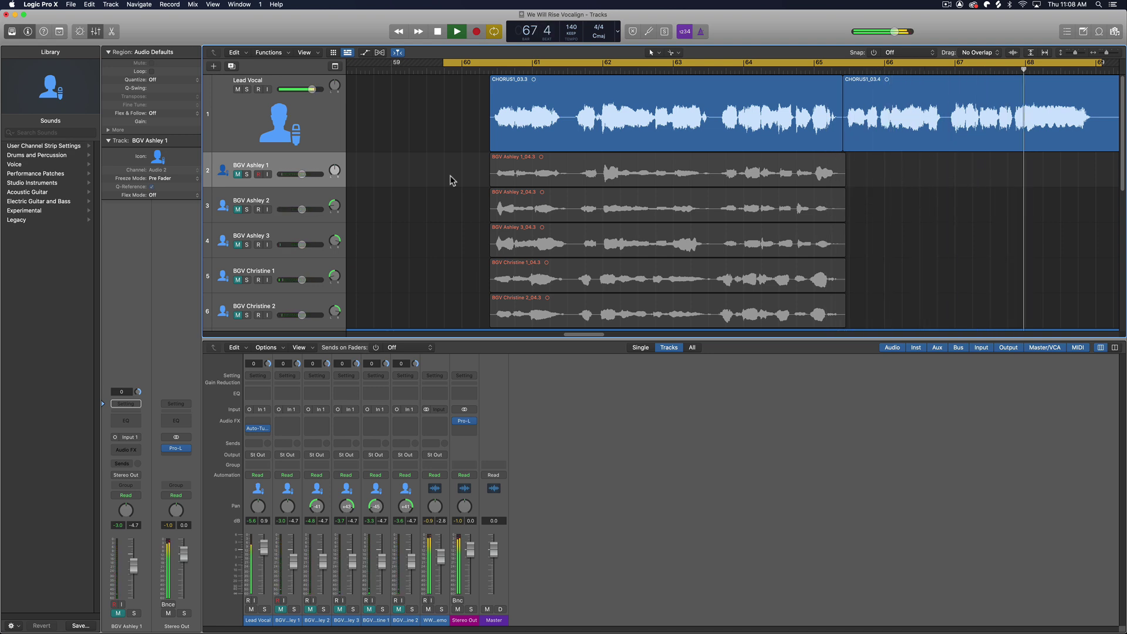
key(space)
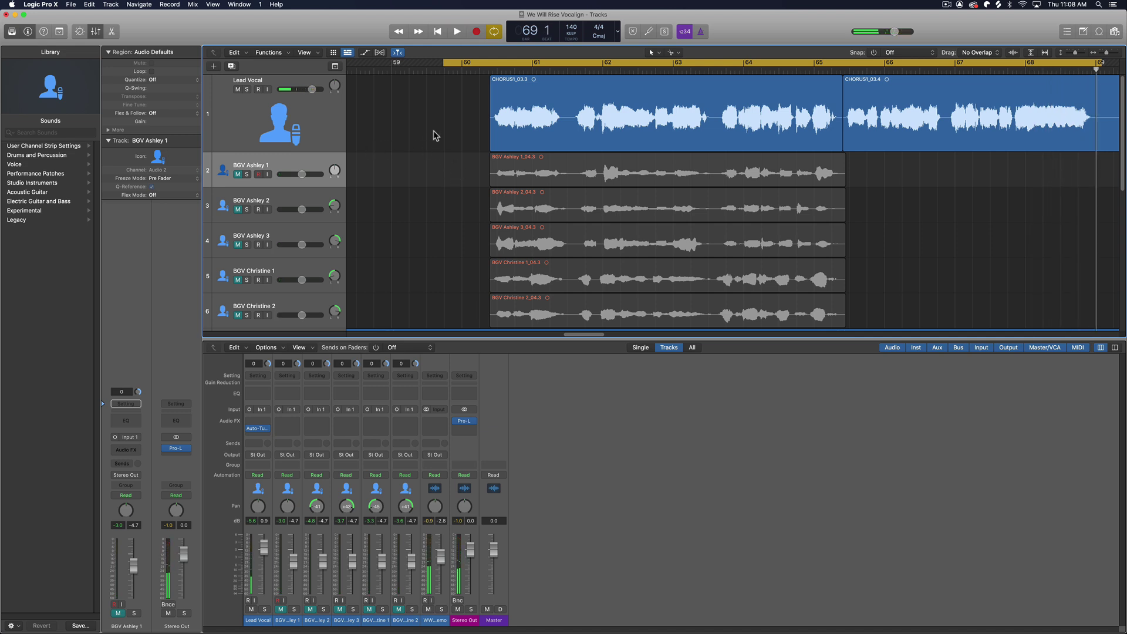
key(x)
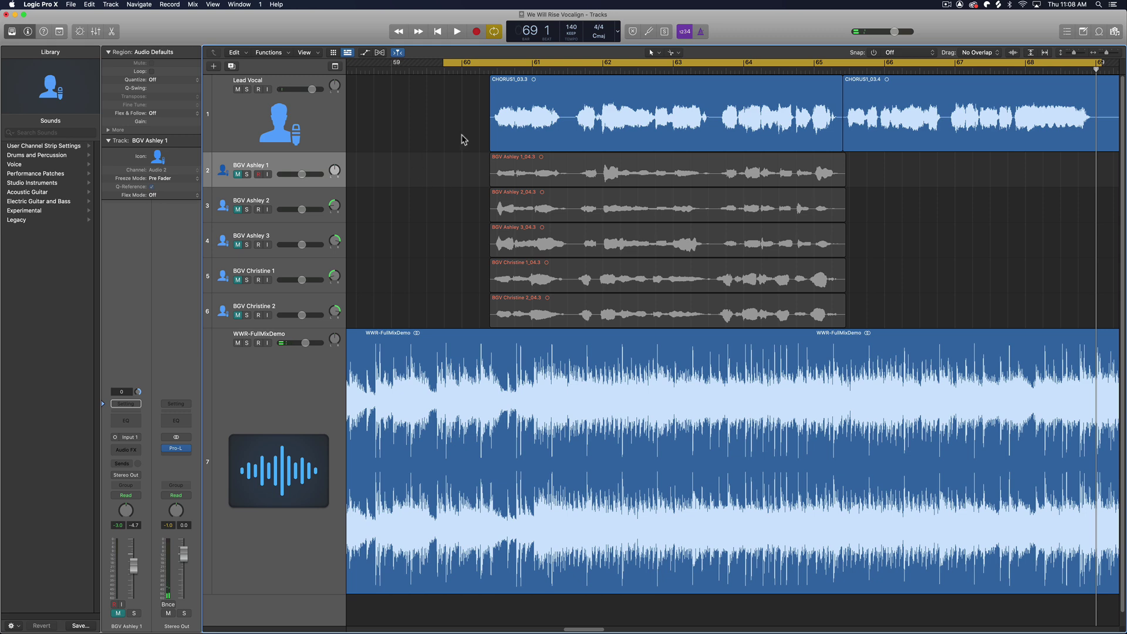
Unmute all five BGV tracks and select the three BGV Ashley regions
click(238, 175)
drag(237, 210, 238, 315)
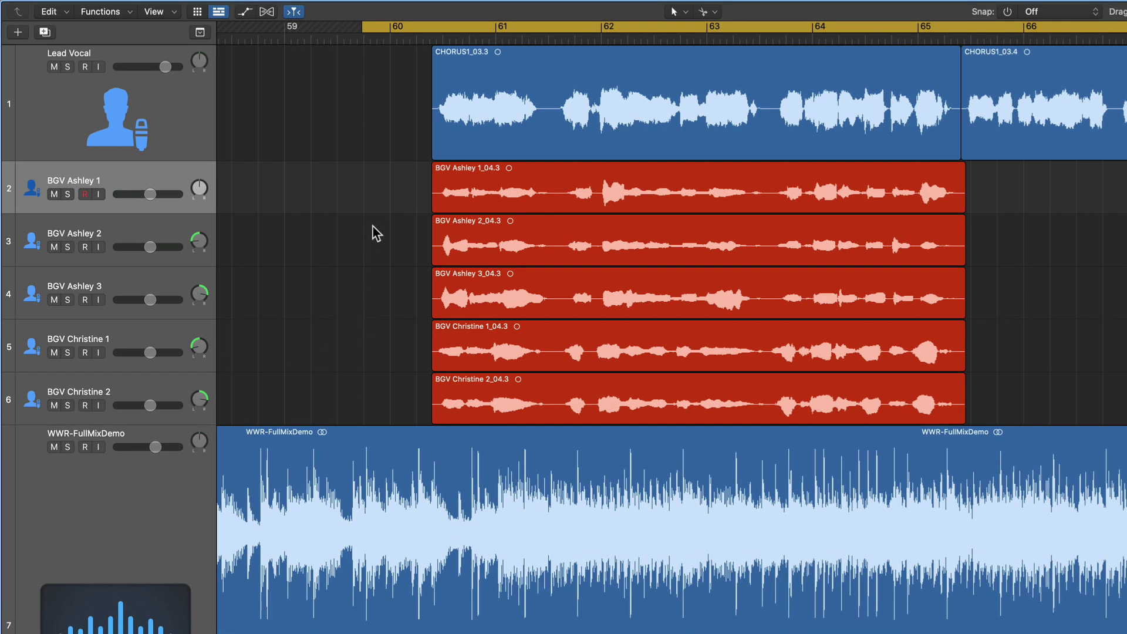
drag(385, 188, 593, 408)
drag(402, 191, 455, 281)
Solo and play BGV Ashley 1–3, then swap the solo to BGV Christine 1 and 2
drag(67, 194, 69, 300)
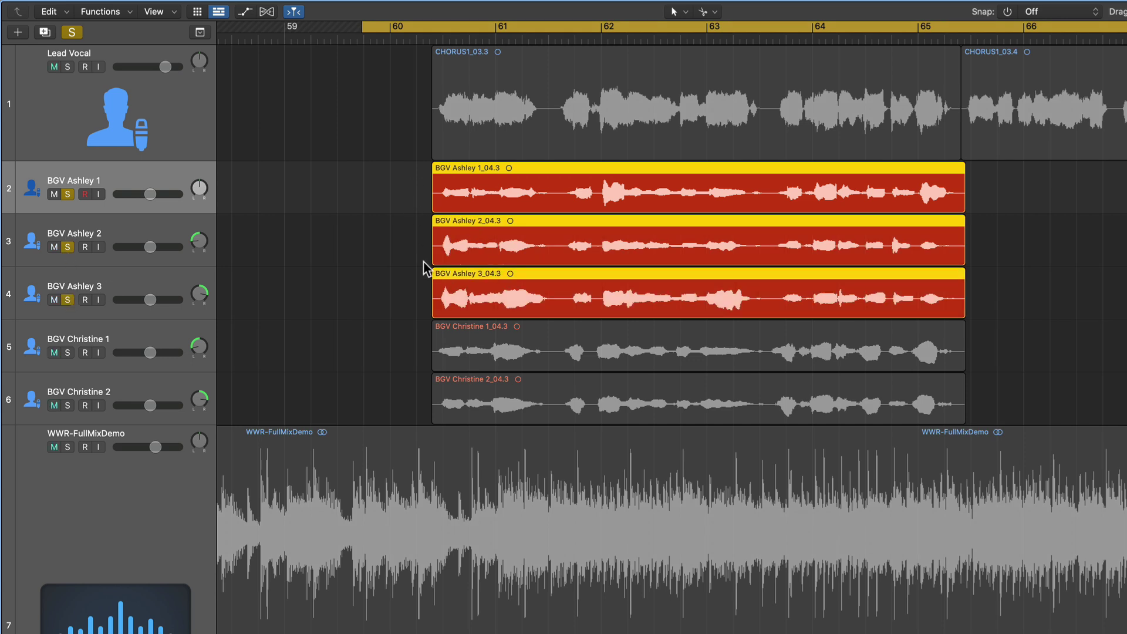
key(space)
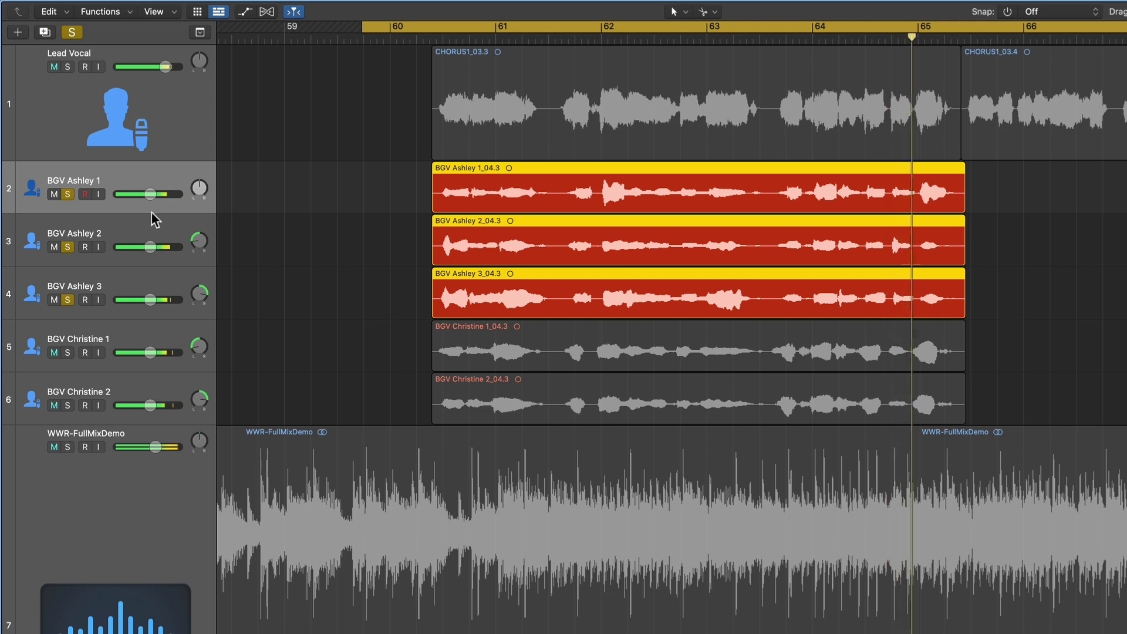
drag(64, 194, 63, 300)
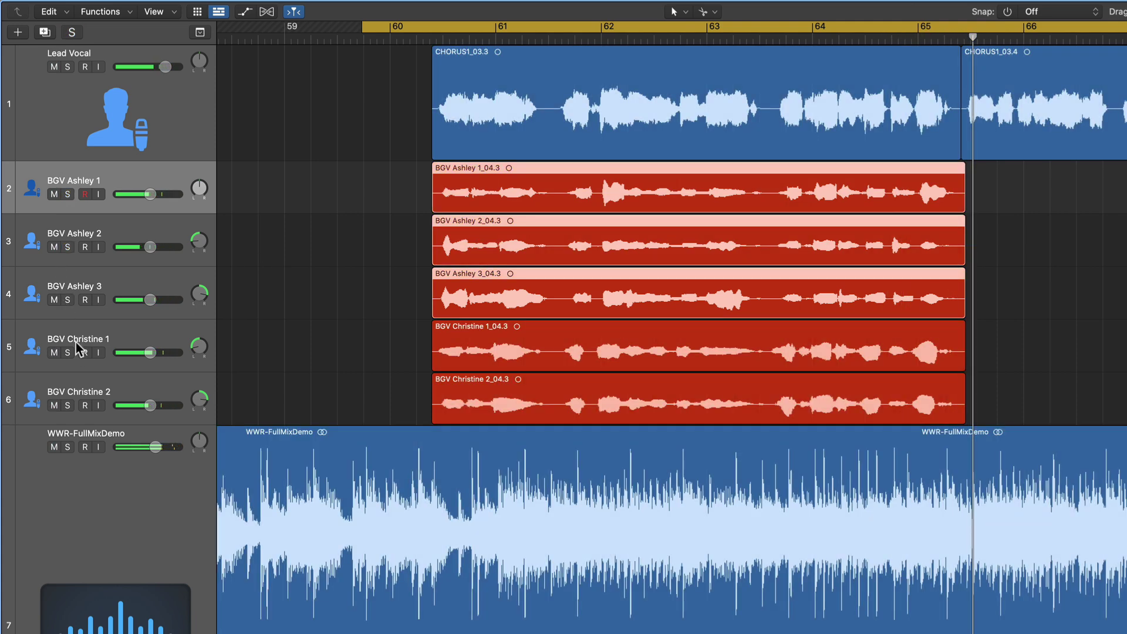
drag(69, 352, 68, 405)
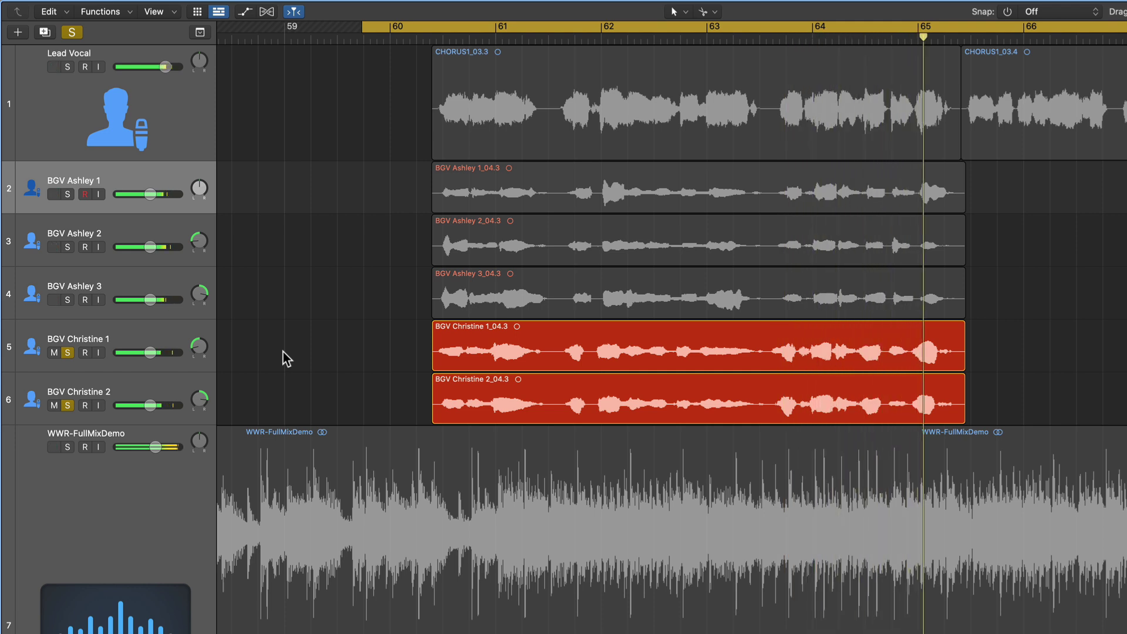
key(space)
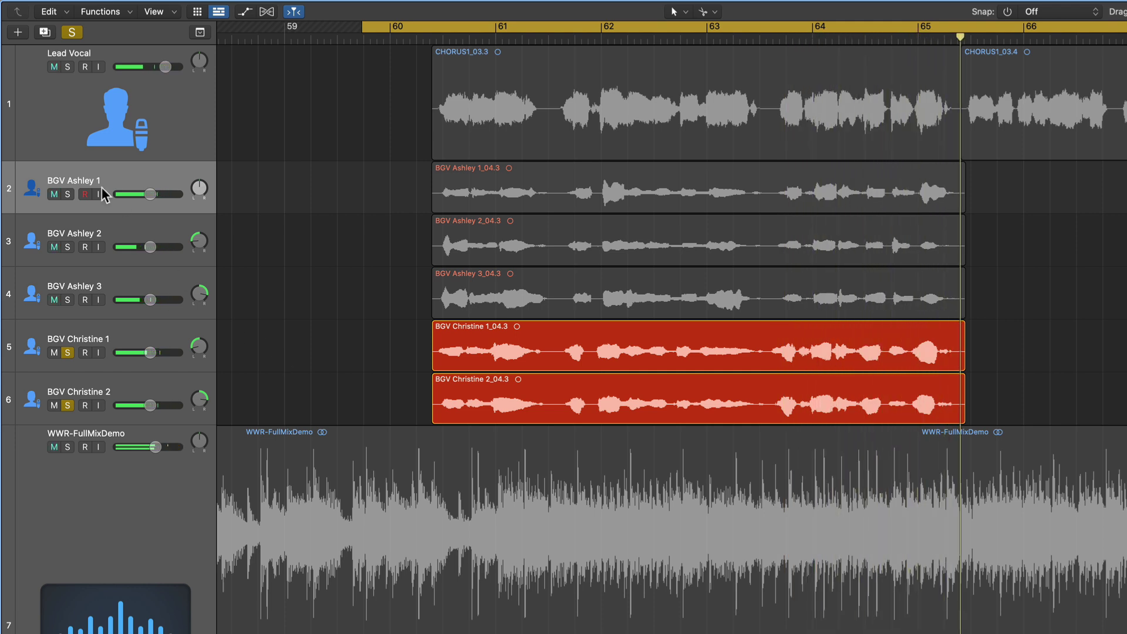
Solo the Lead Vocal and all five BGV tracks, and select the Ashley and Christine regions
drag(68, 194, 68, 296)
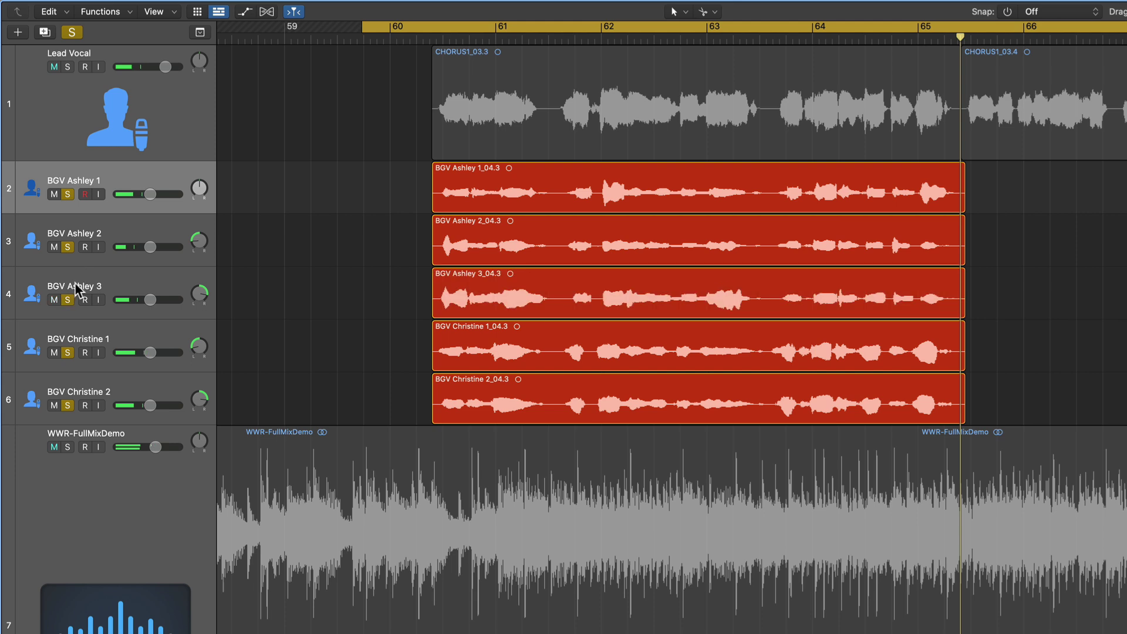
click(67, 67)
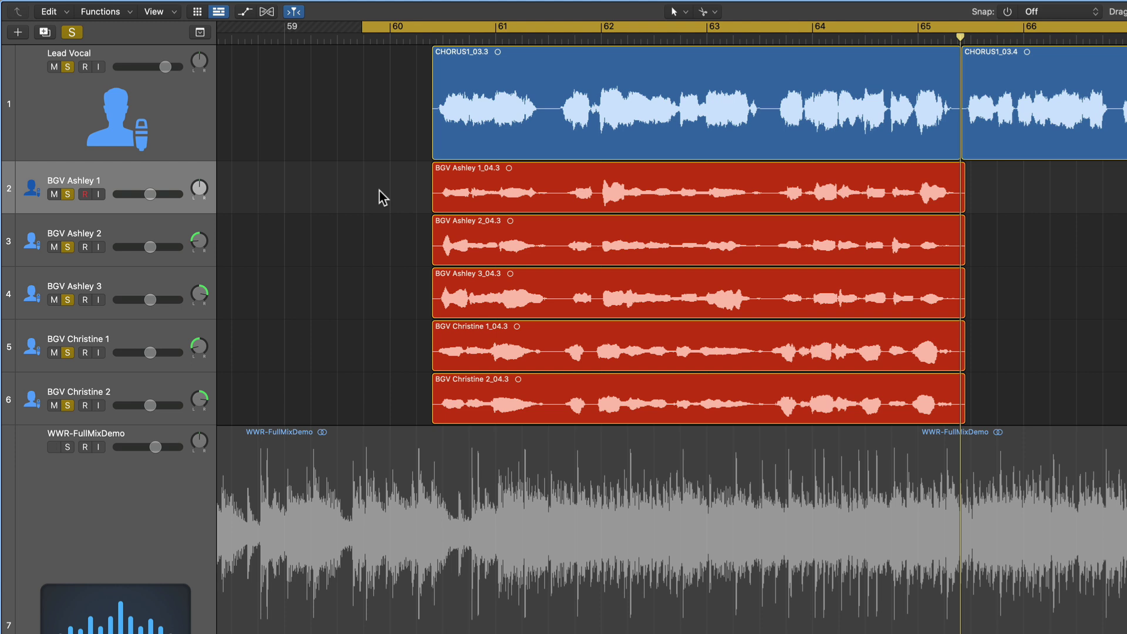
drag(379, 191, 456, 294)
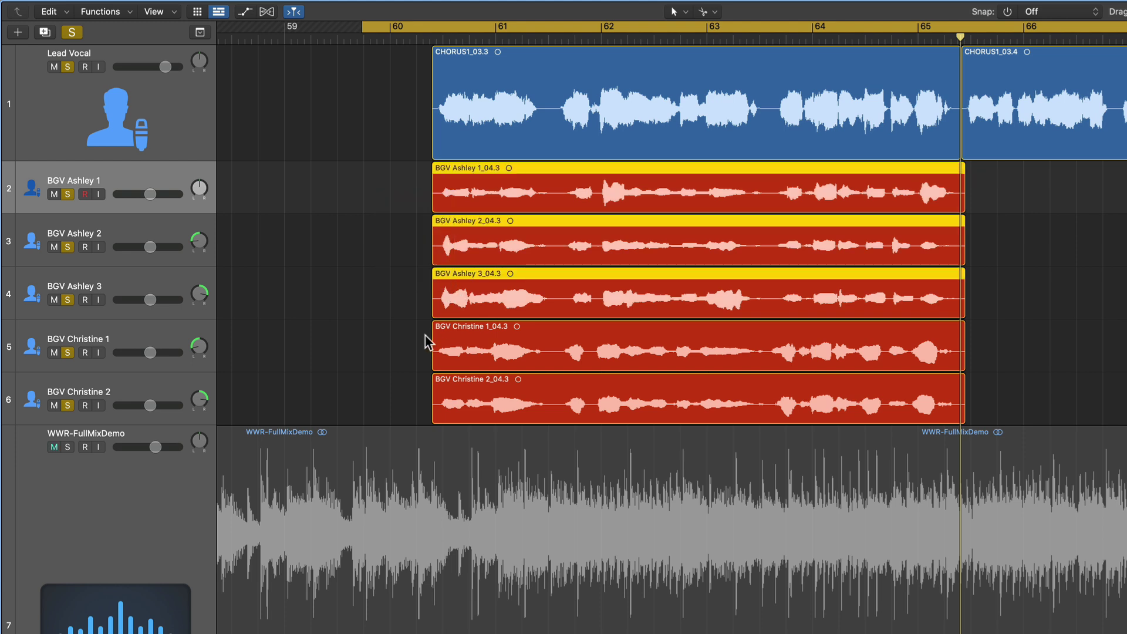
drag(426, 335, 441, 379)
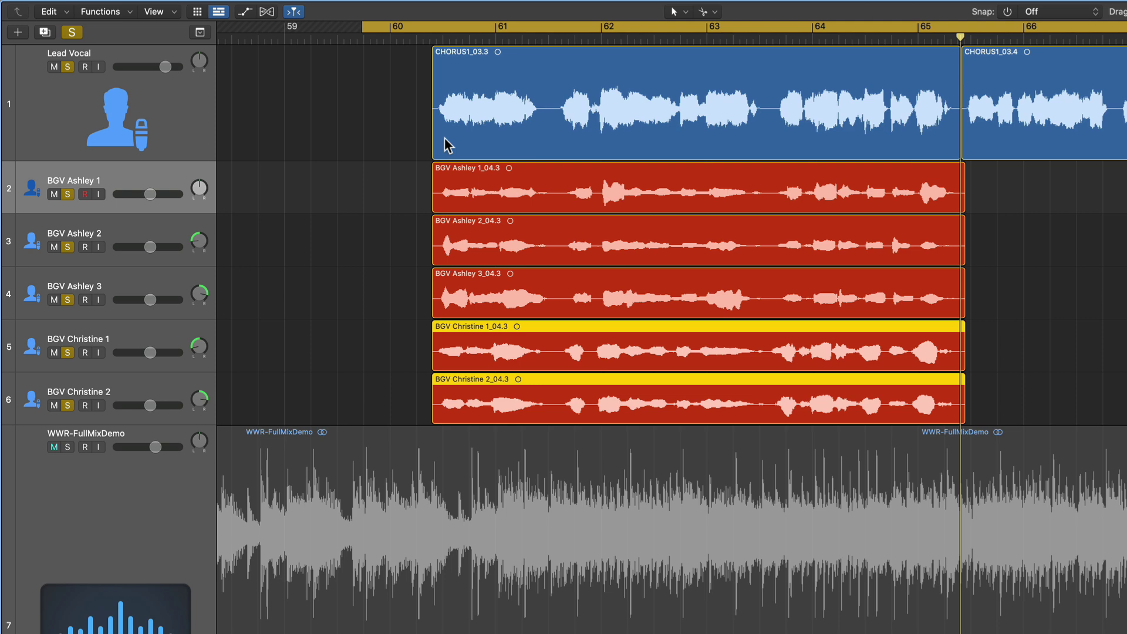
Return the playhead to bar 60 and zoom in horizontally on the chorus start
key(space)
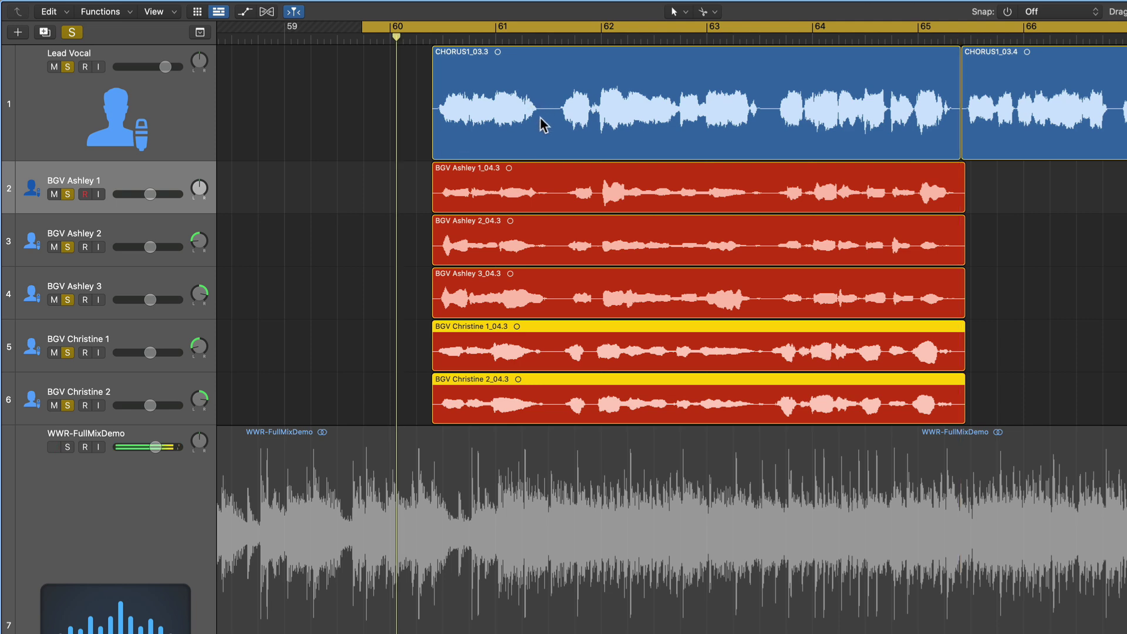
key(super+Right)
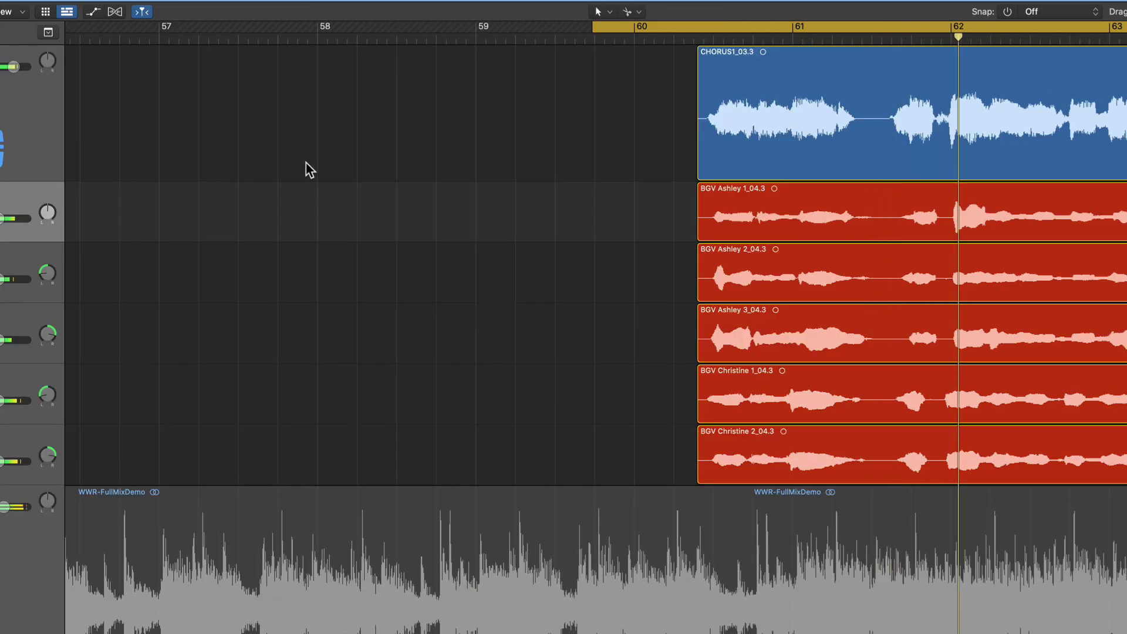
key(super+Left)
key(super+Right)
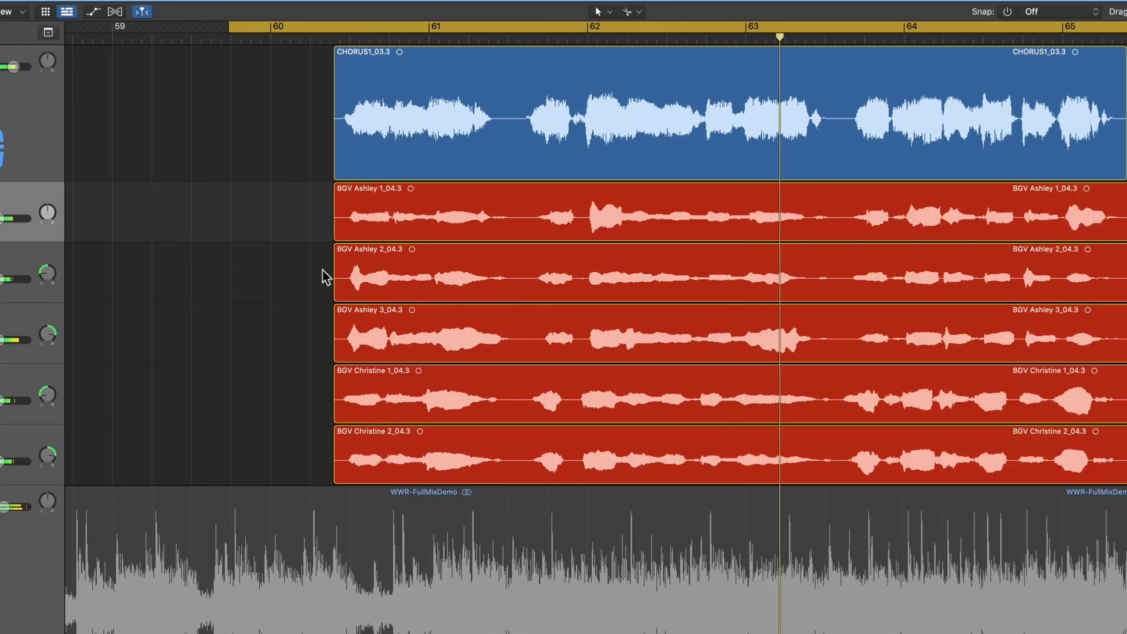
scroll(534, 351, right, 1)
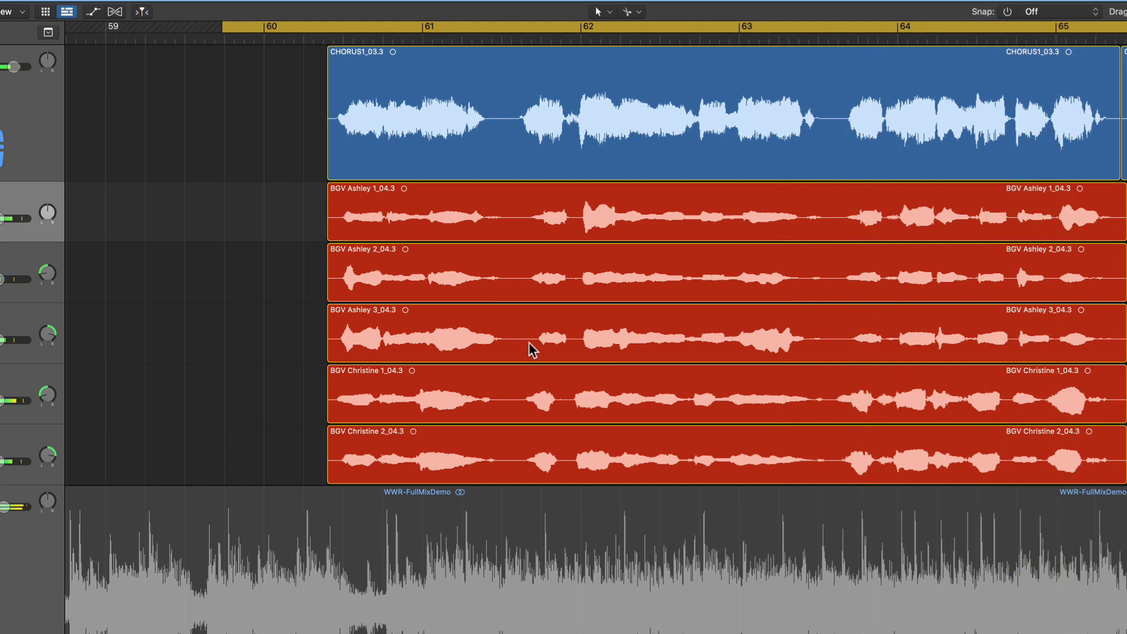
Set a cycle range starting at 59 4 1 and play the chorus from bar 60
key(c)
click(301, 41)
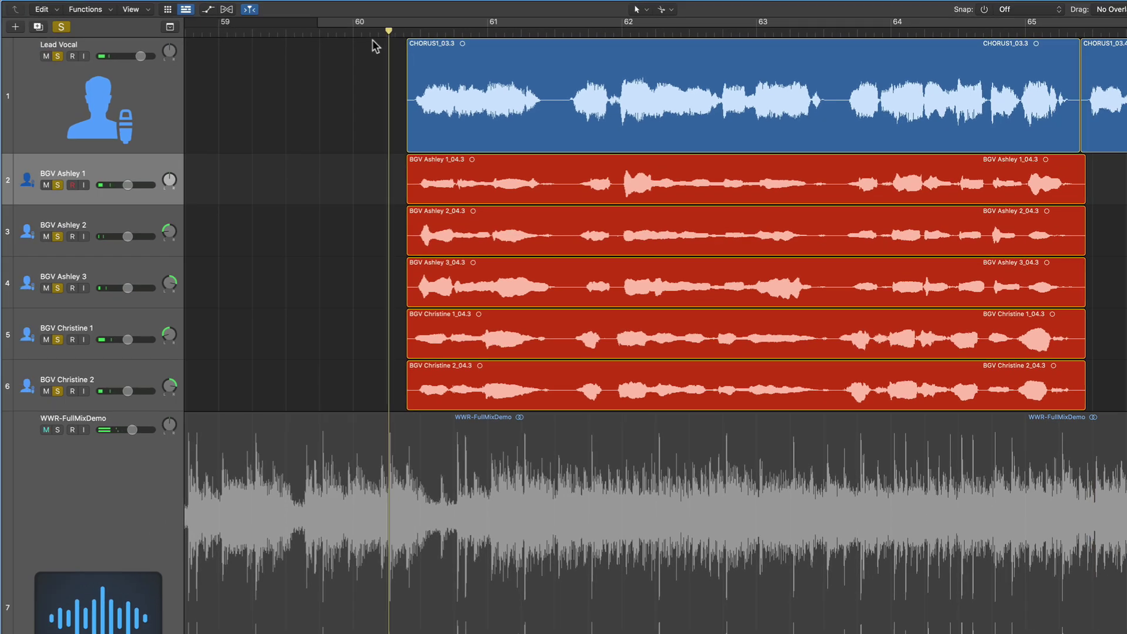
key(space)
key(c)
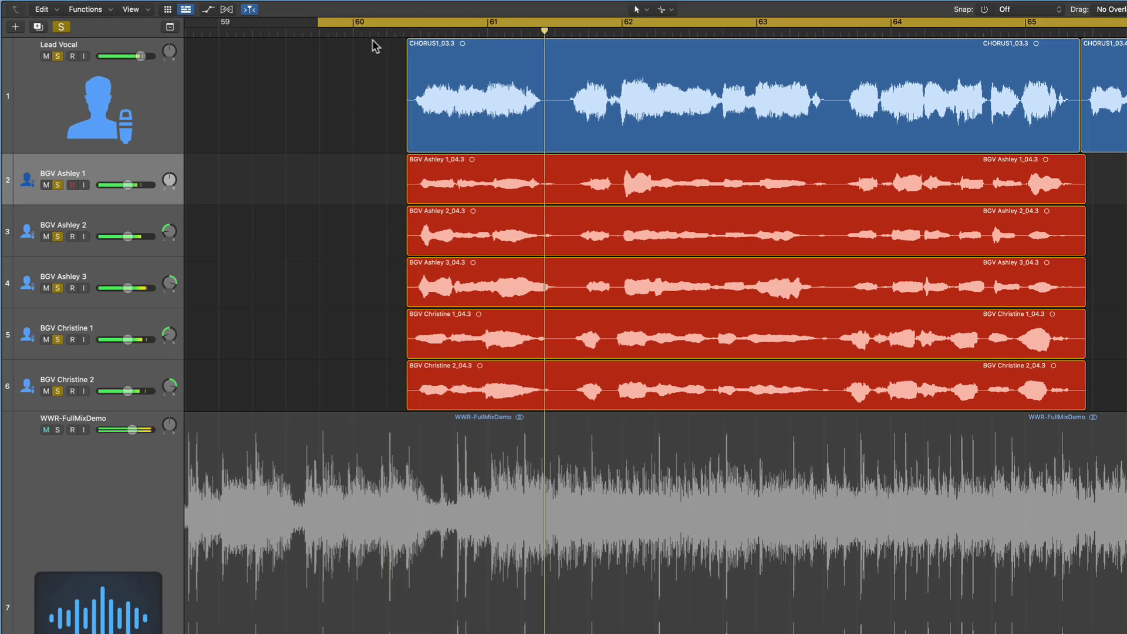
drag(327, 23, 366, 24)
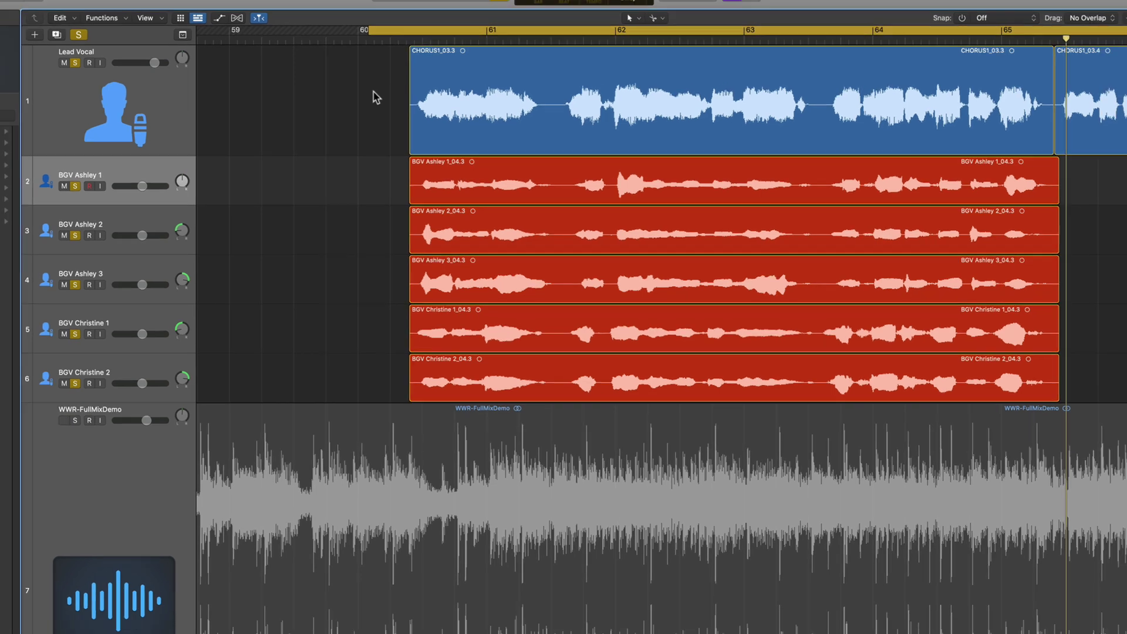
key(x)
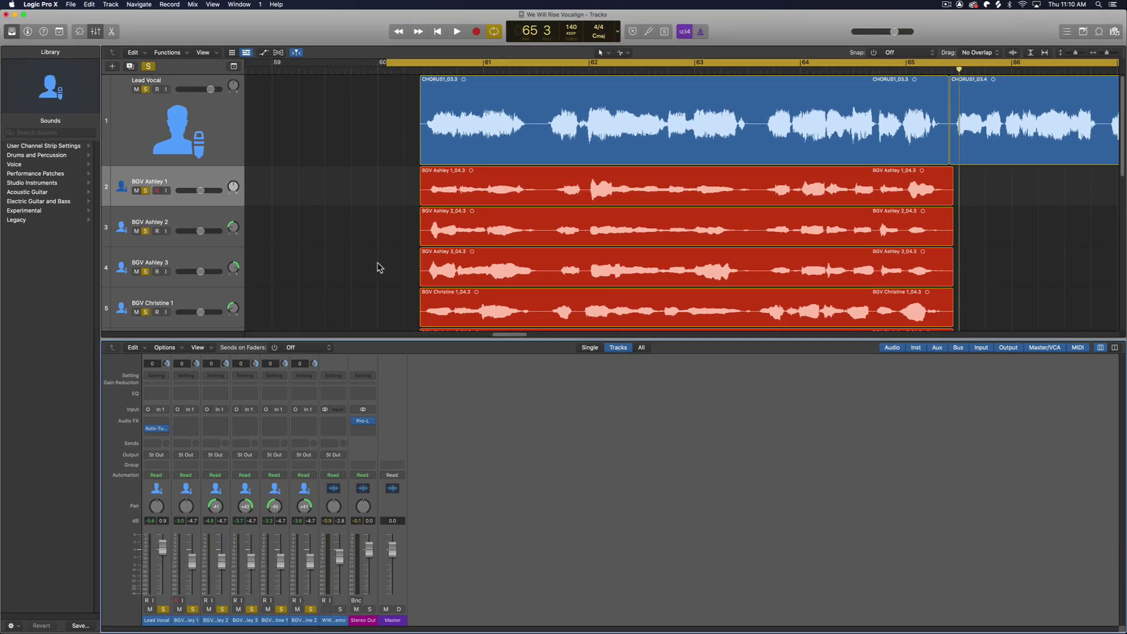
Shrink the track heights and select the Lead Vocal plus the five BGV channel strips
key(super+Up)
key(super+Up)
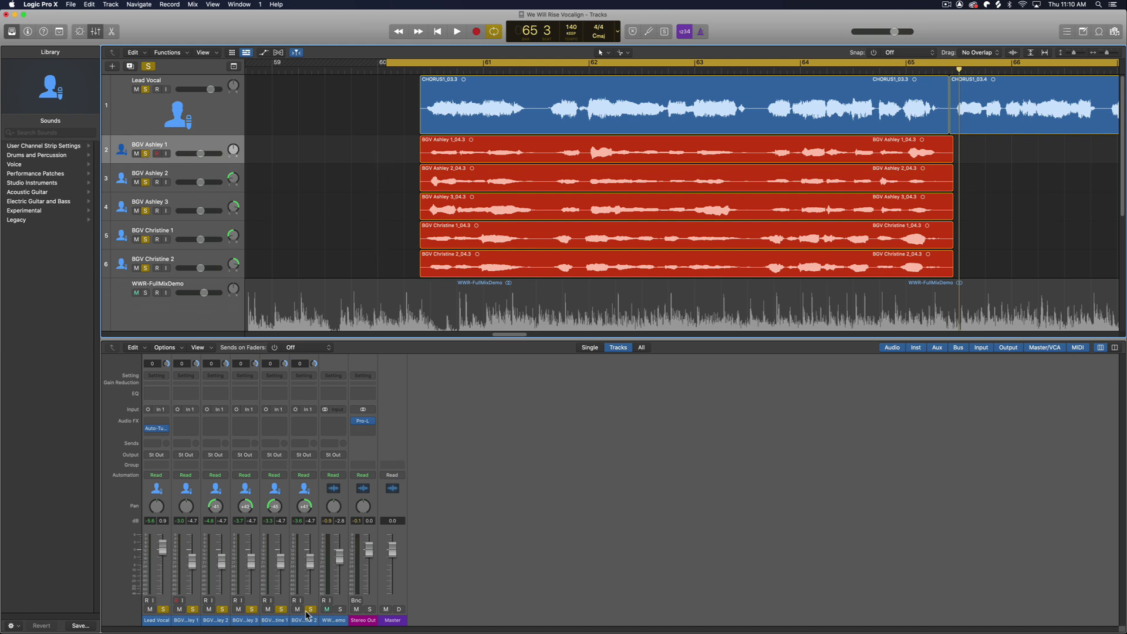
click(169, 621)
drag(184, 624, 303, 624)
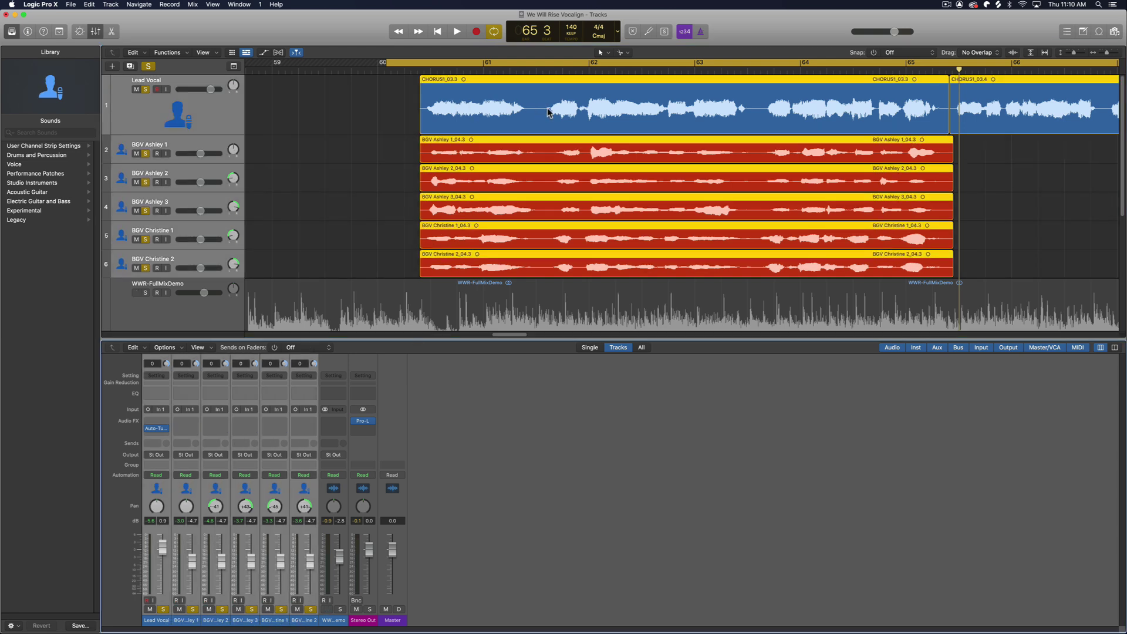
Insert Audio Units > Synchro Arts > VocALign Pro AU (ARA) in Mono on the selected channels
click(164, 424)
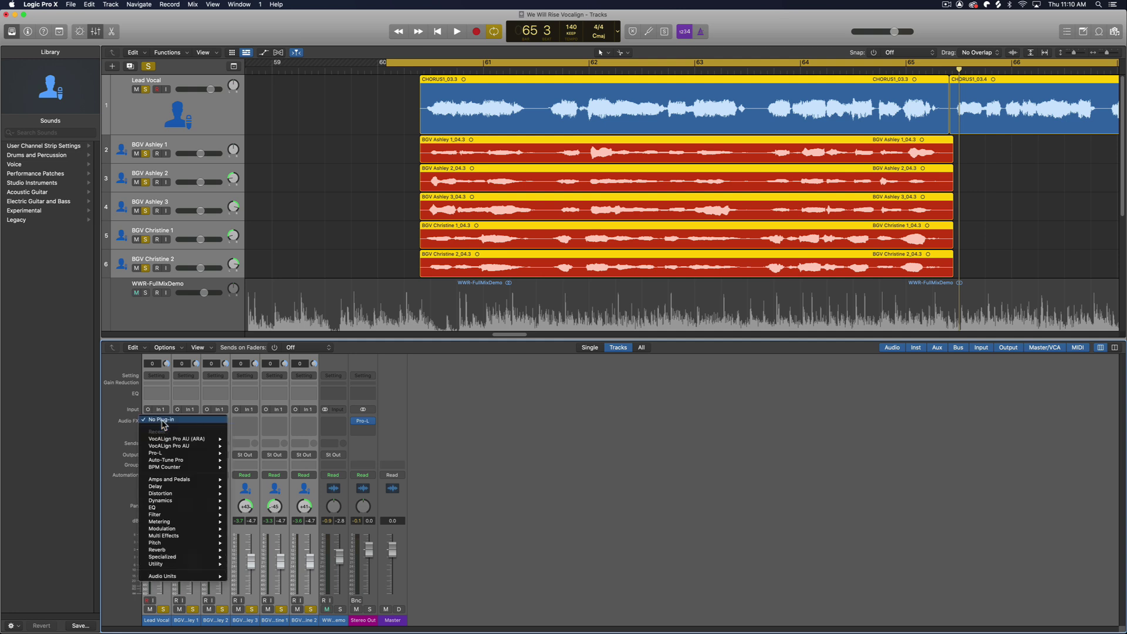
mouse_move(194, 578)
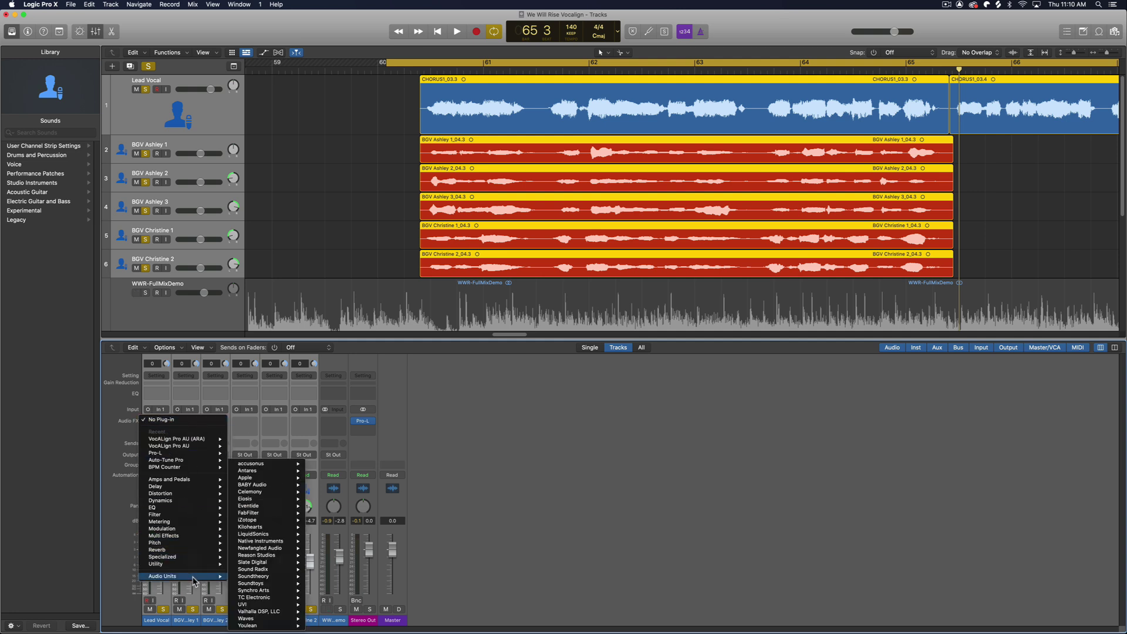
mouse_move(276, 579)
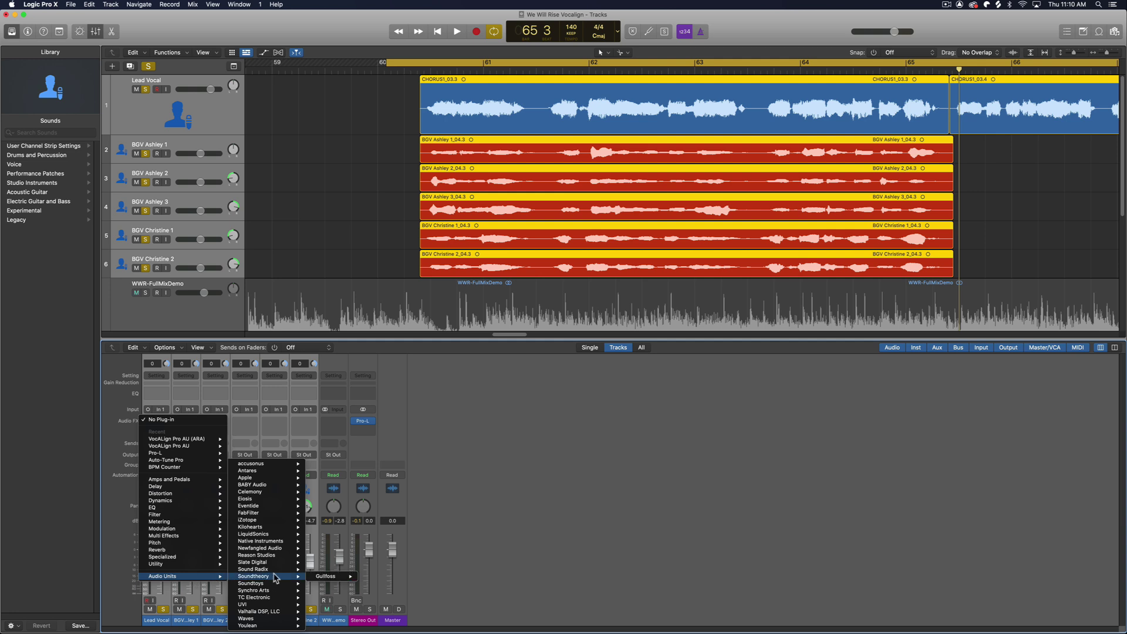
mouse_move(352, 591)
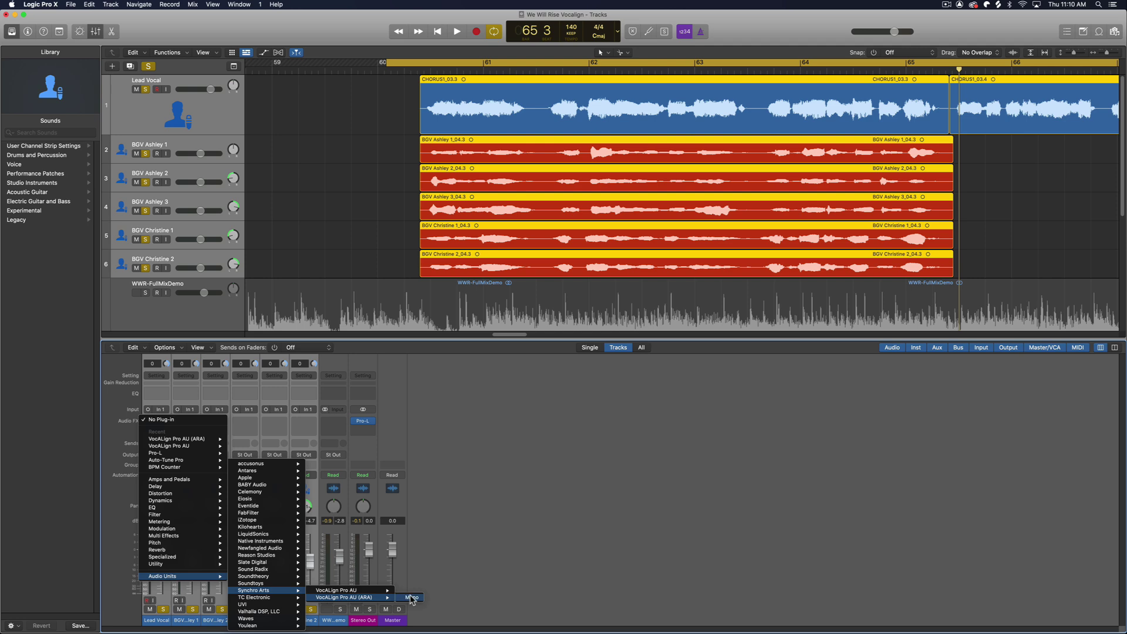
click(412, 598)
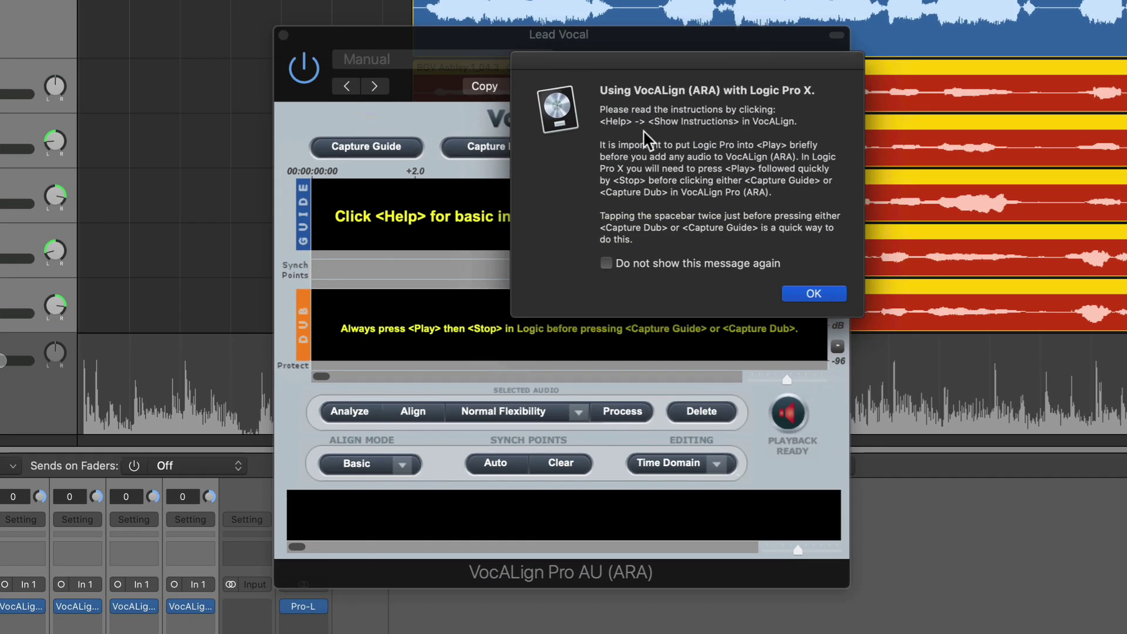
Tick 'Do not show this message again' and confirm the VocALign notice with OK
click(681, 264)
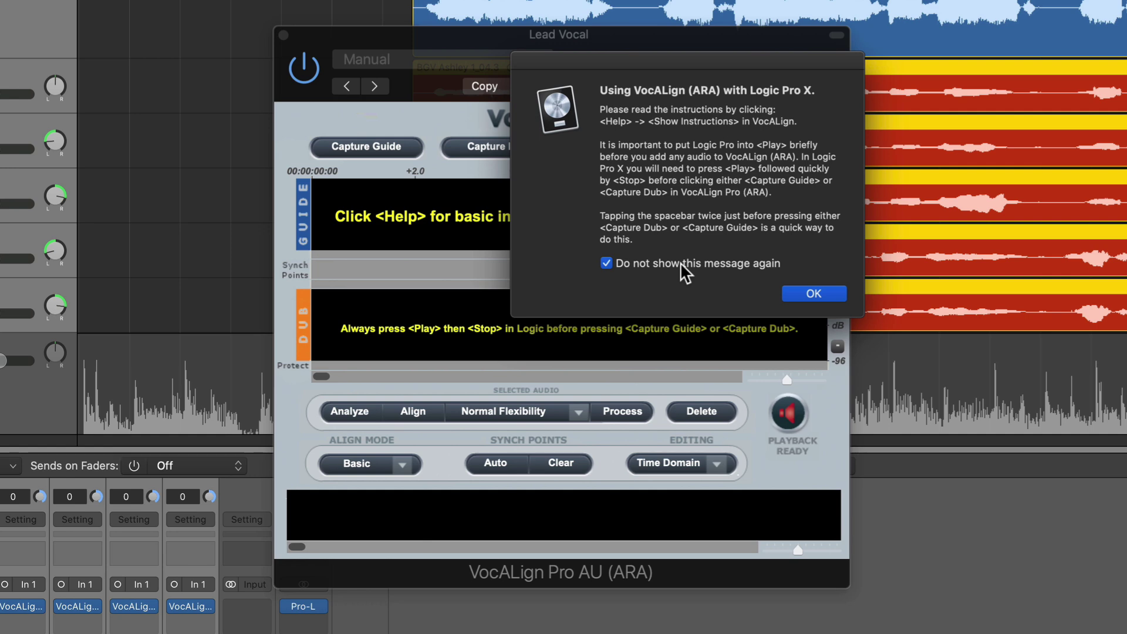
click(814, 293)
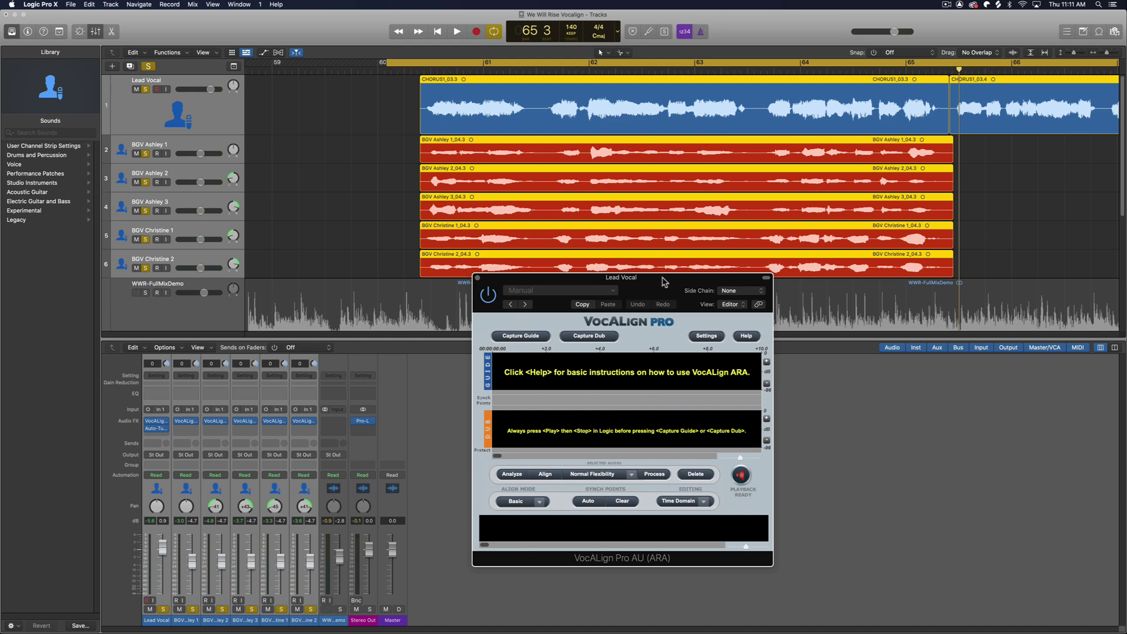
Select the CHORUS1_03.3 lead vocal region, play it, and capture it as VocALign's guide
drag(663, 287, 662, 283)
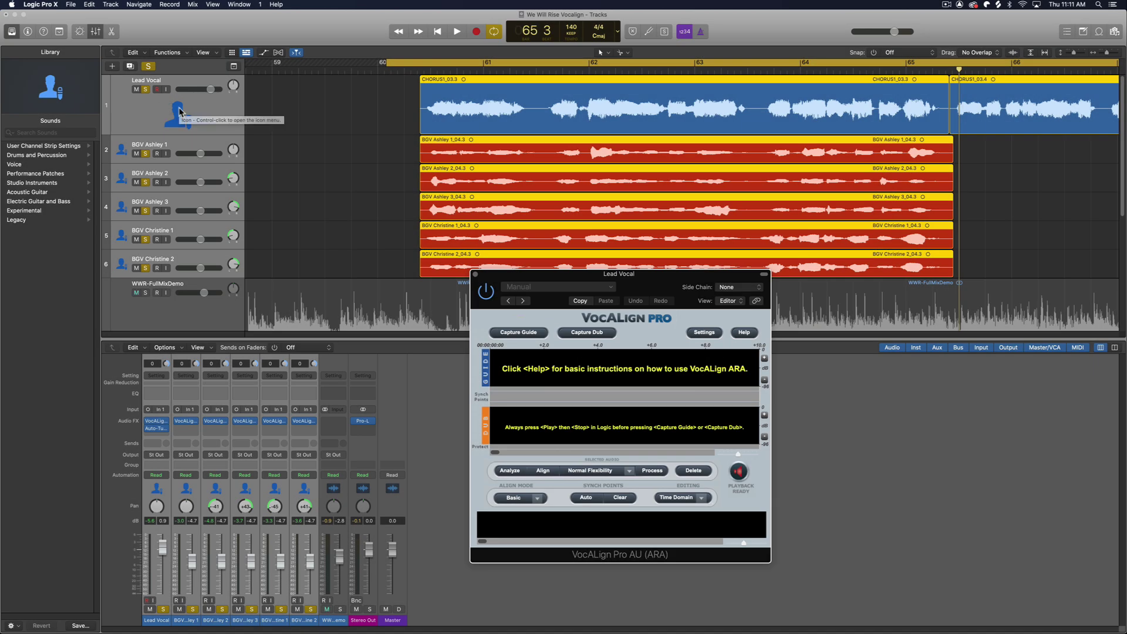
click(351, 115)
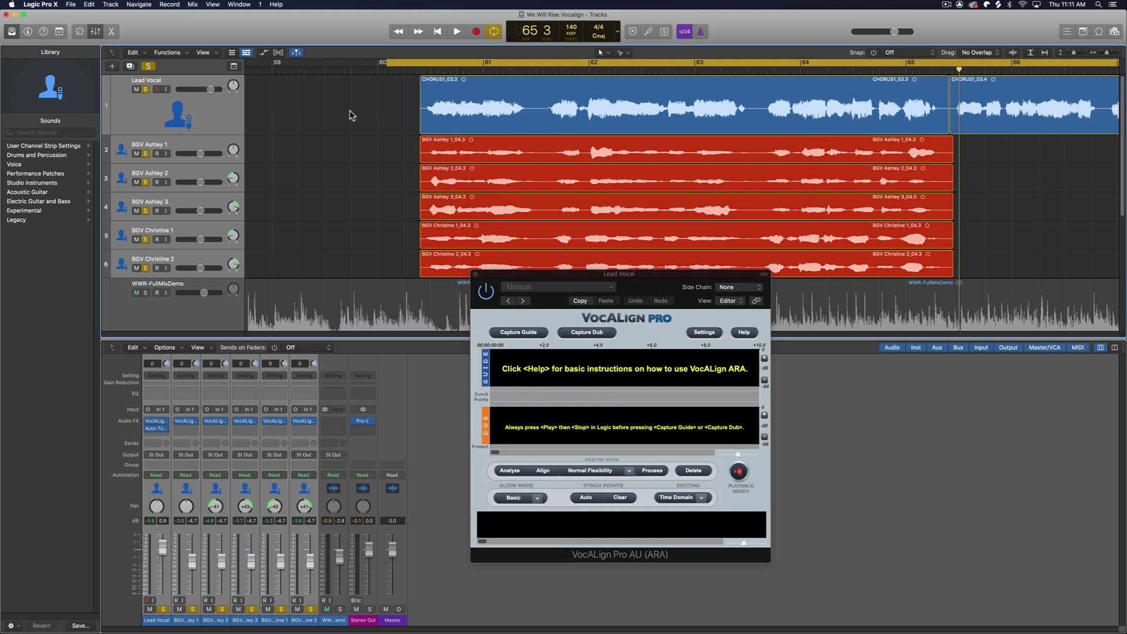
click(461, 105)
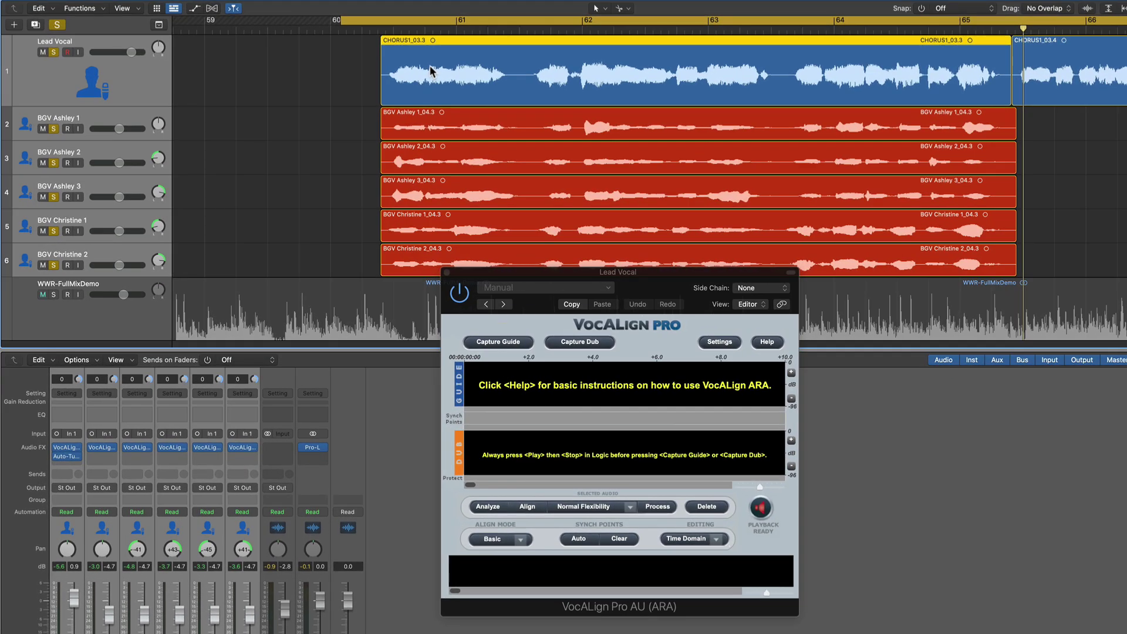
key(space)
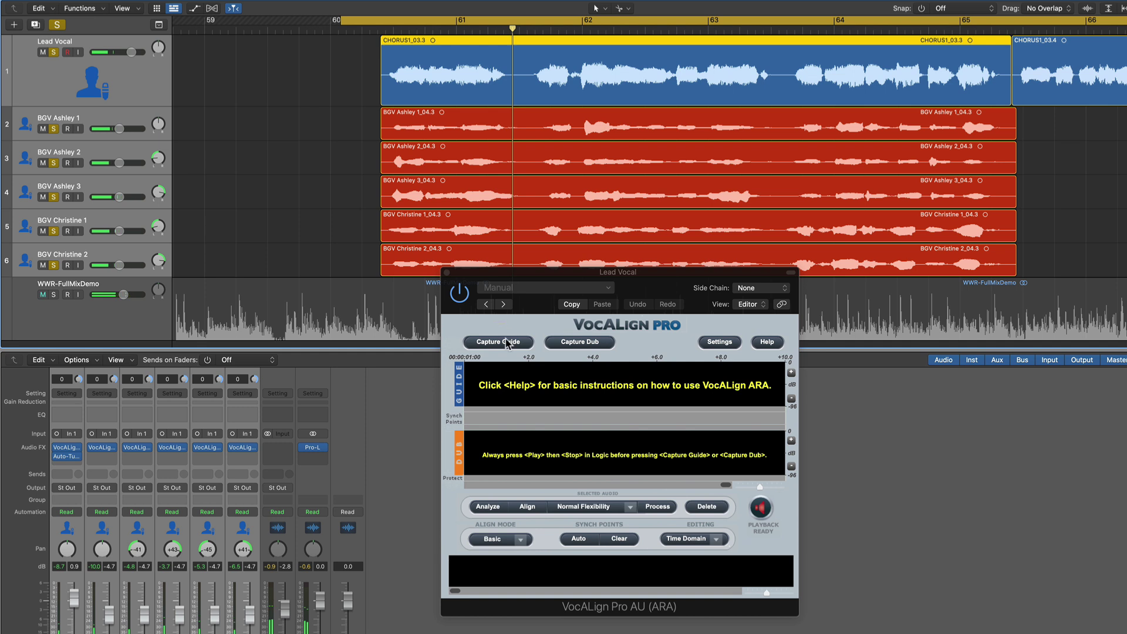
click(506, 344)
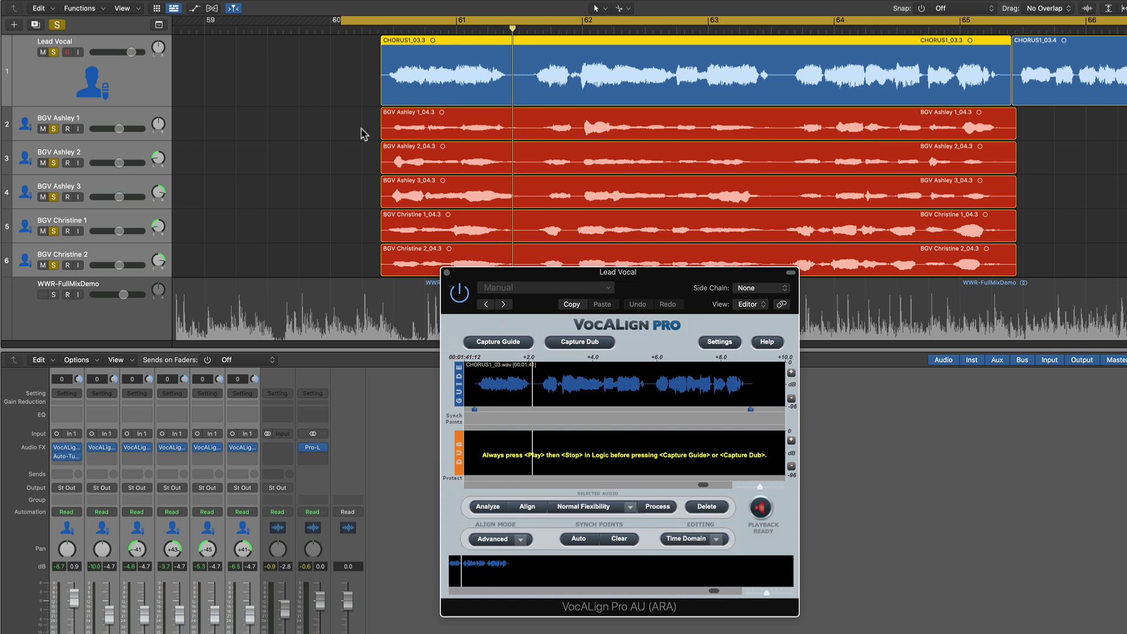
Select all five backing vocal regions and play the chorus so they can be captured
click(423, 126)
drag(343, 127, 397, 265)
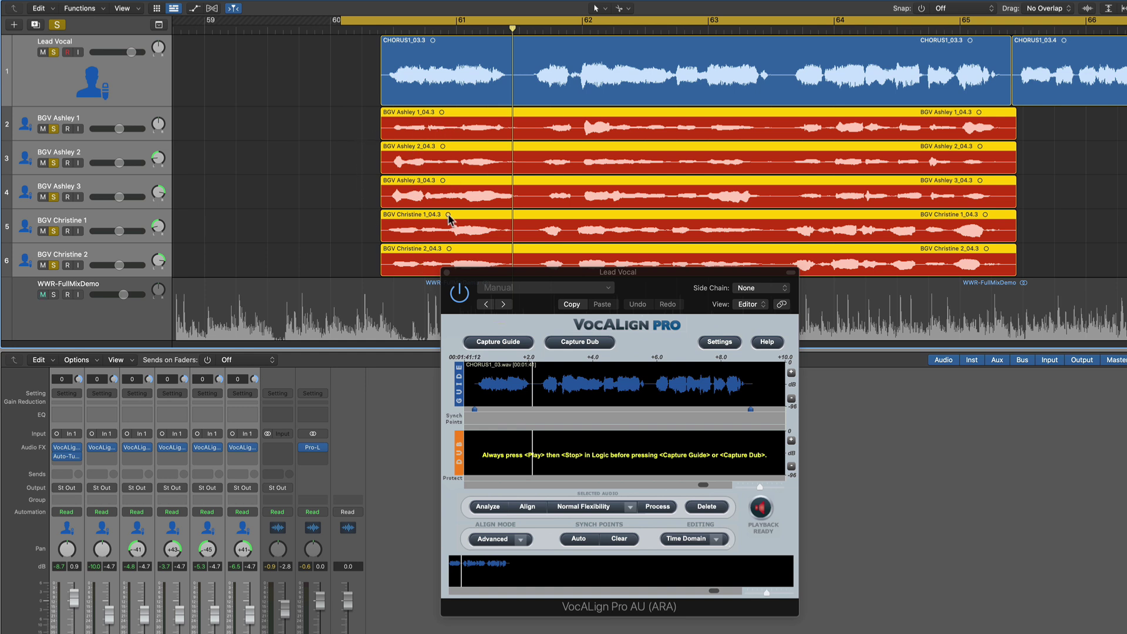
drag(357, 126, 441, 252)
key(space)
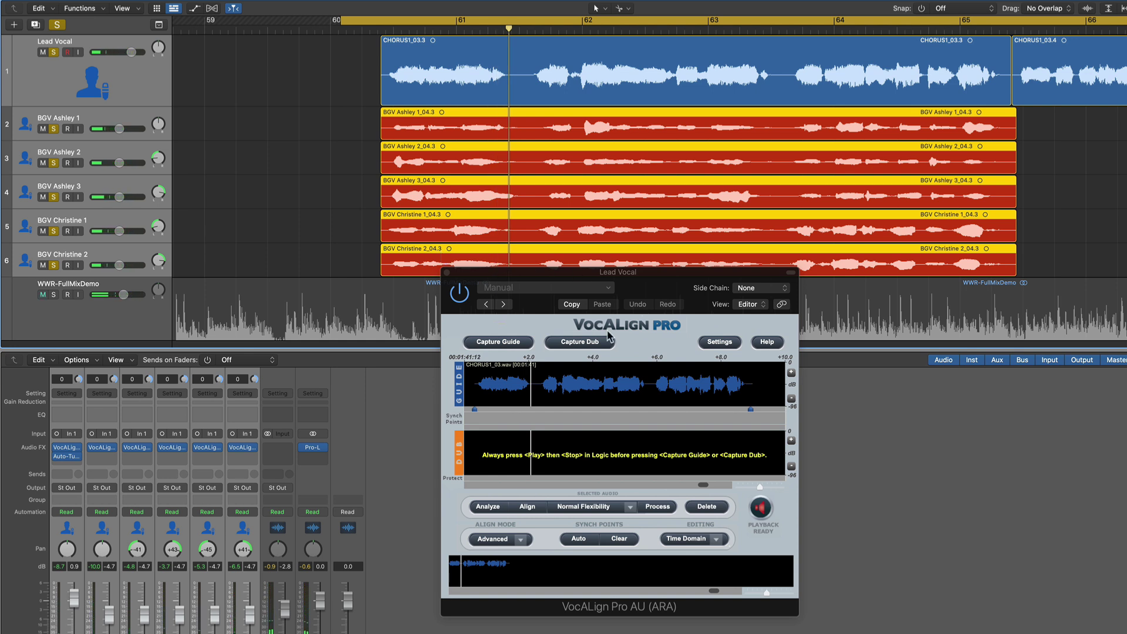
Capture the five backing vocals as VocALign dubs and play back the aligned chorus
click(593, 344)
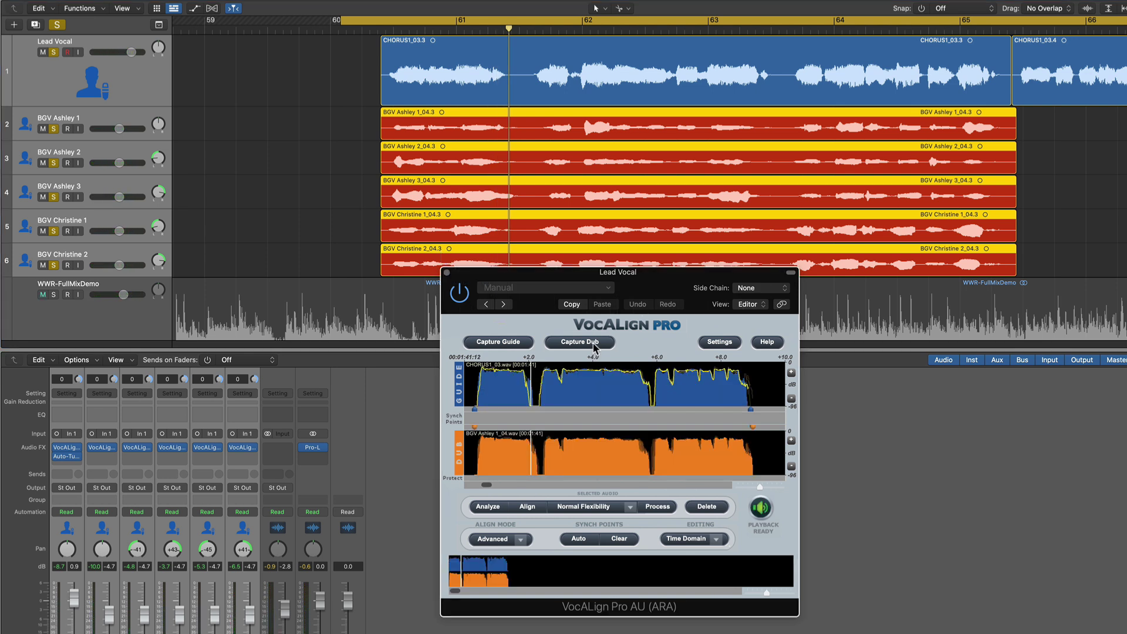
drag(358, 124, 406, 258)
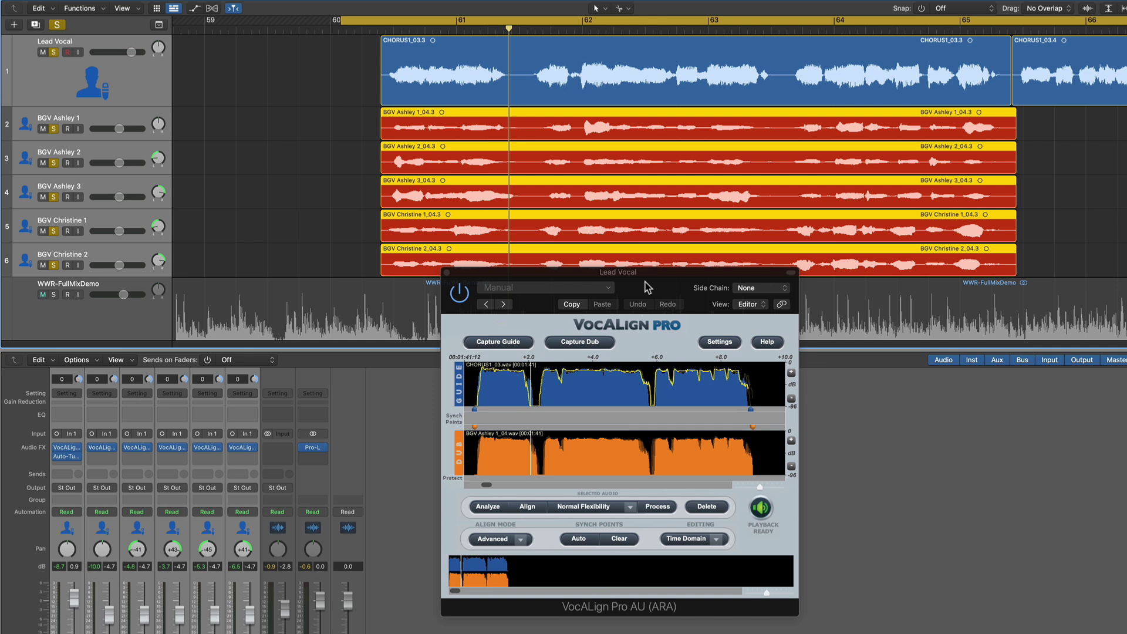
key(space)
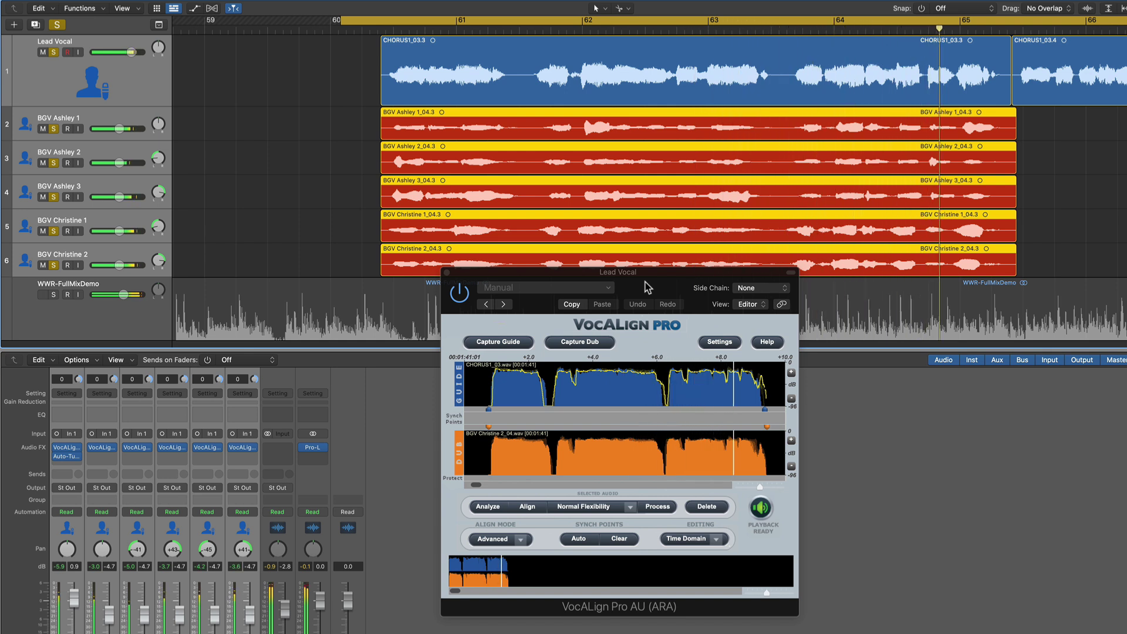
key(space)
drag(687, 279, 659, 294)
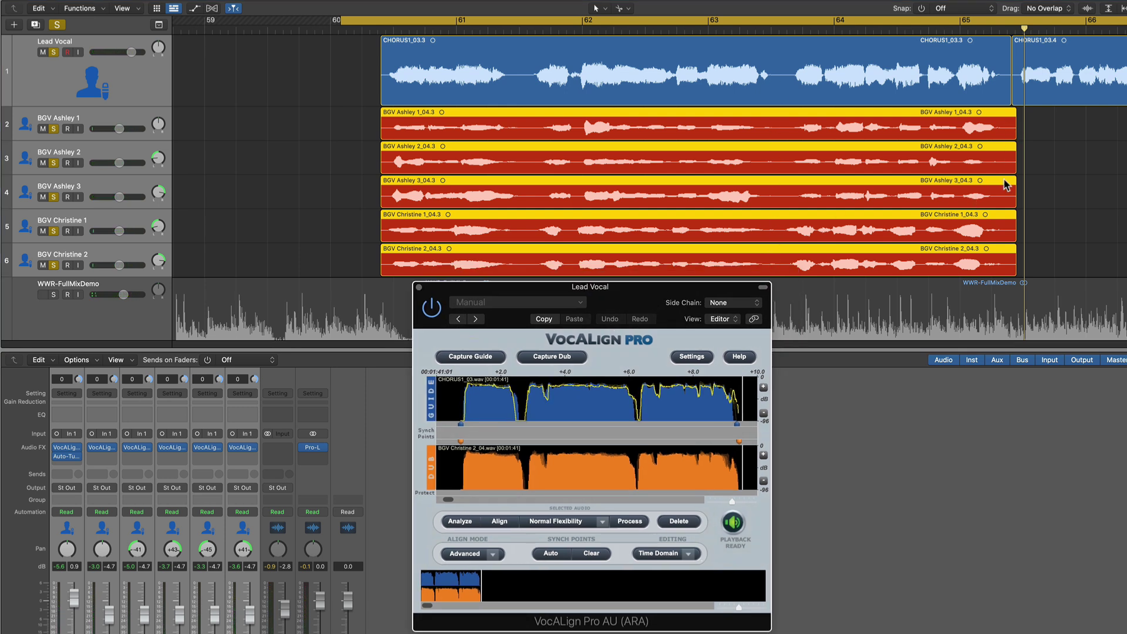
Compare the chorus with VocALign bypassed and then re-enabled on all six vocal channels
drag(693, 291, 728, 301)
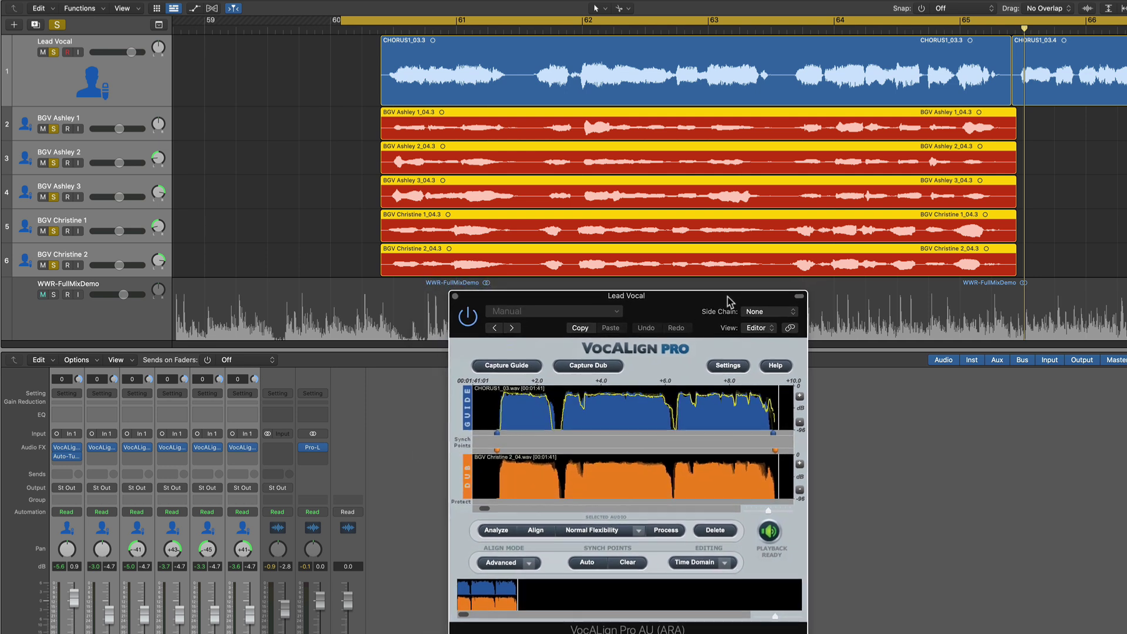
click(468, 317)
click(234, 449)
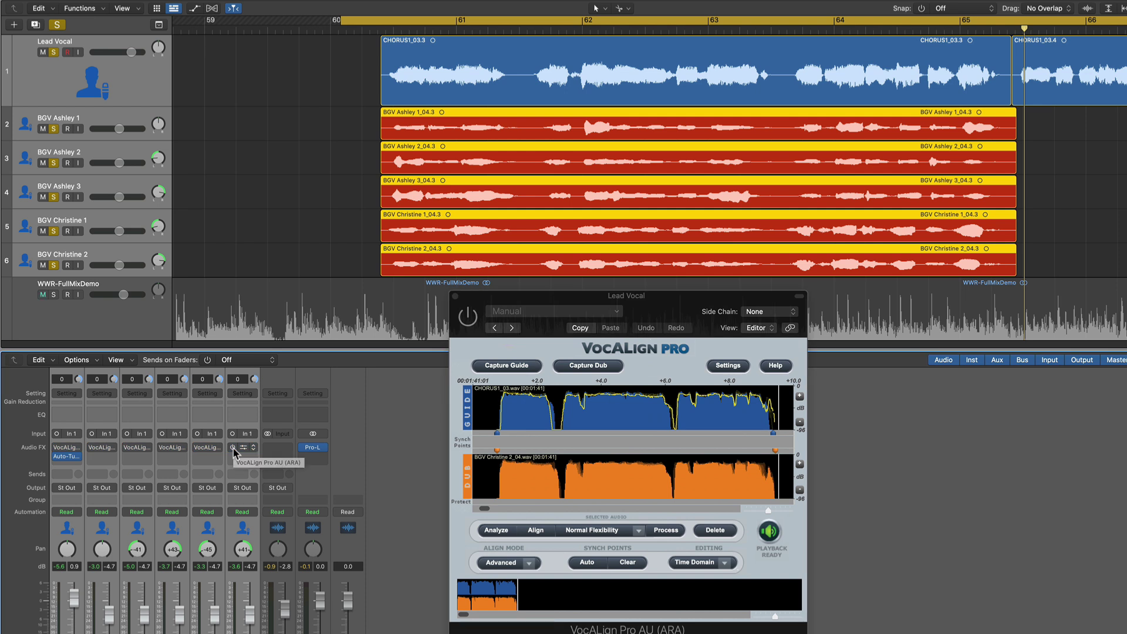
key(space)
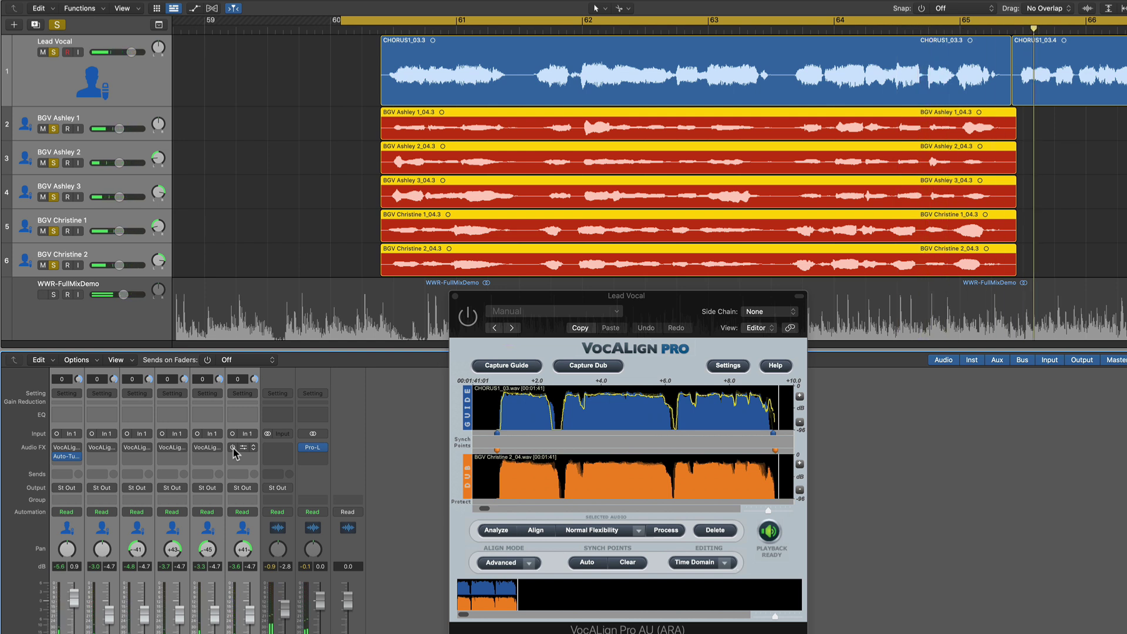
click(233, 448)
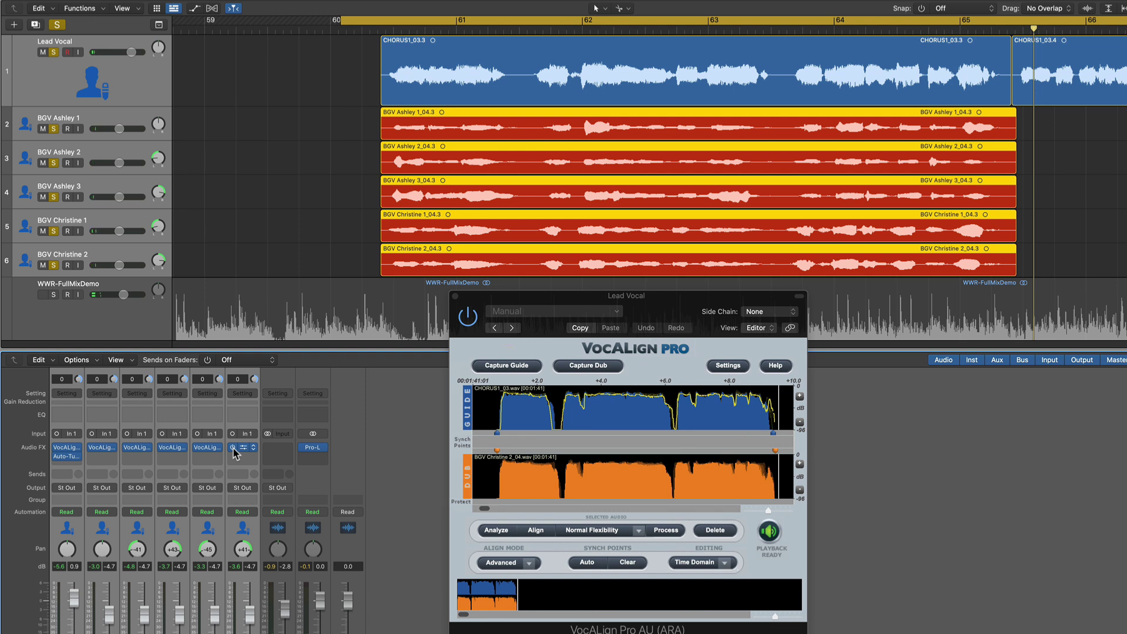
key(space)
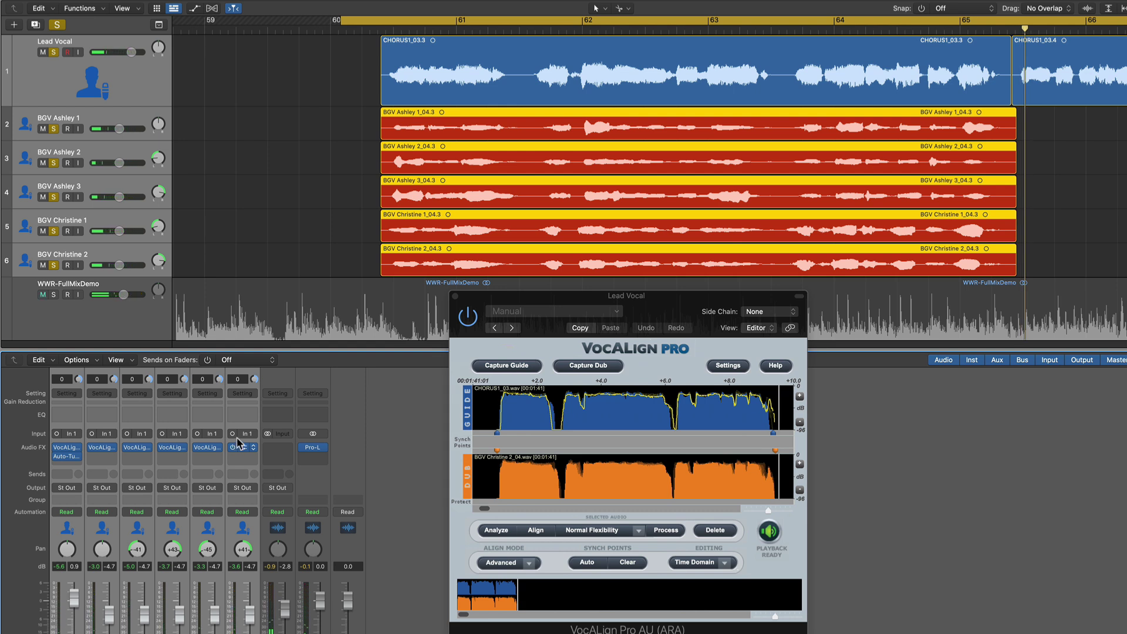
click(351, 126)
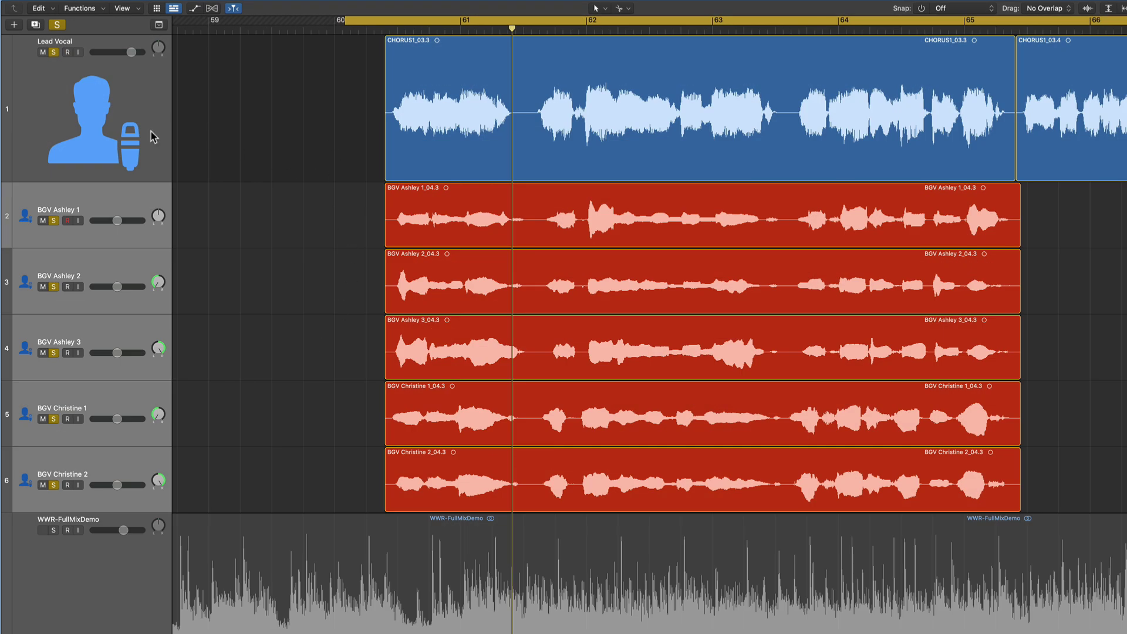
Select the five BGV mixer strips and reset their volumes to 0.0 dB and pans to centre
click(135, 139)
click(237, 140)
click(434, 218)
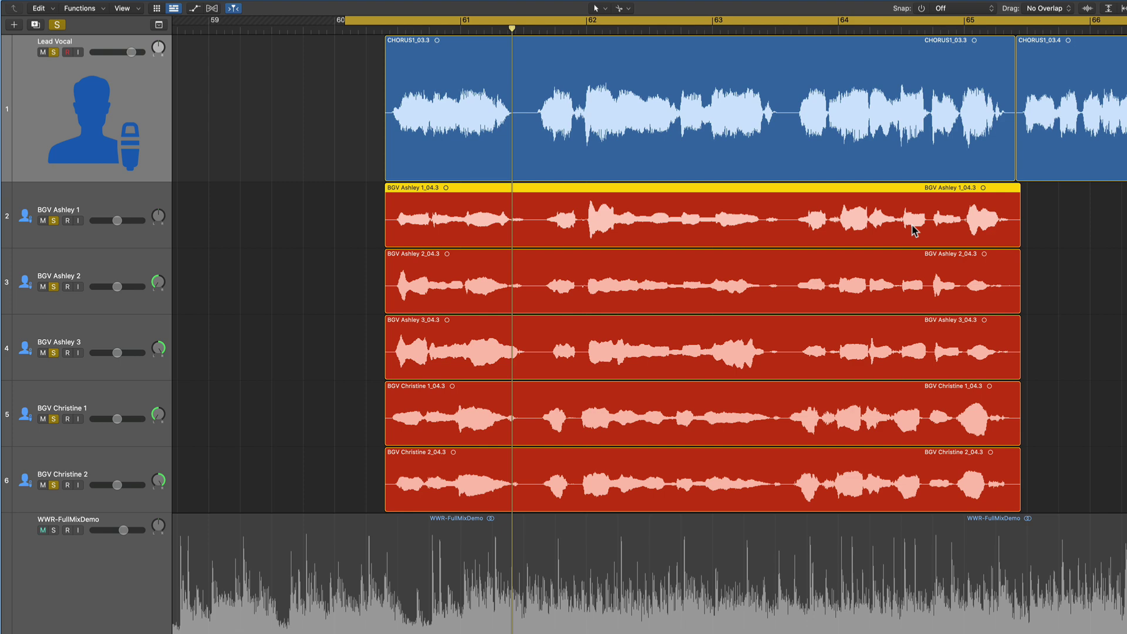
key(x)
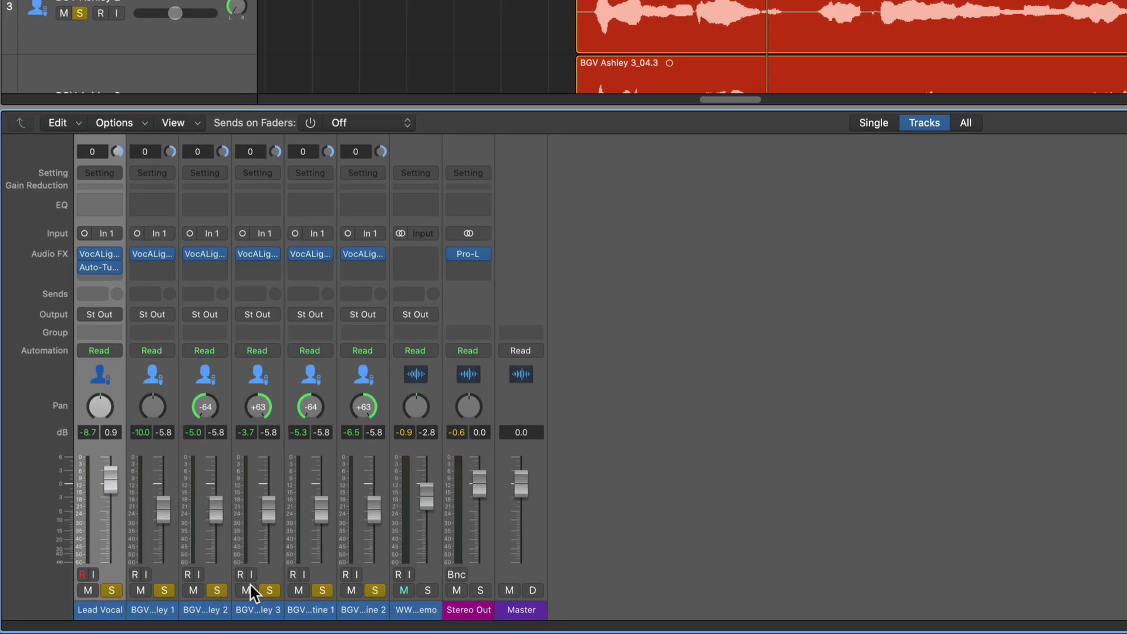
drag(164, 616, 356, 623)
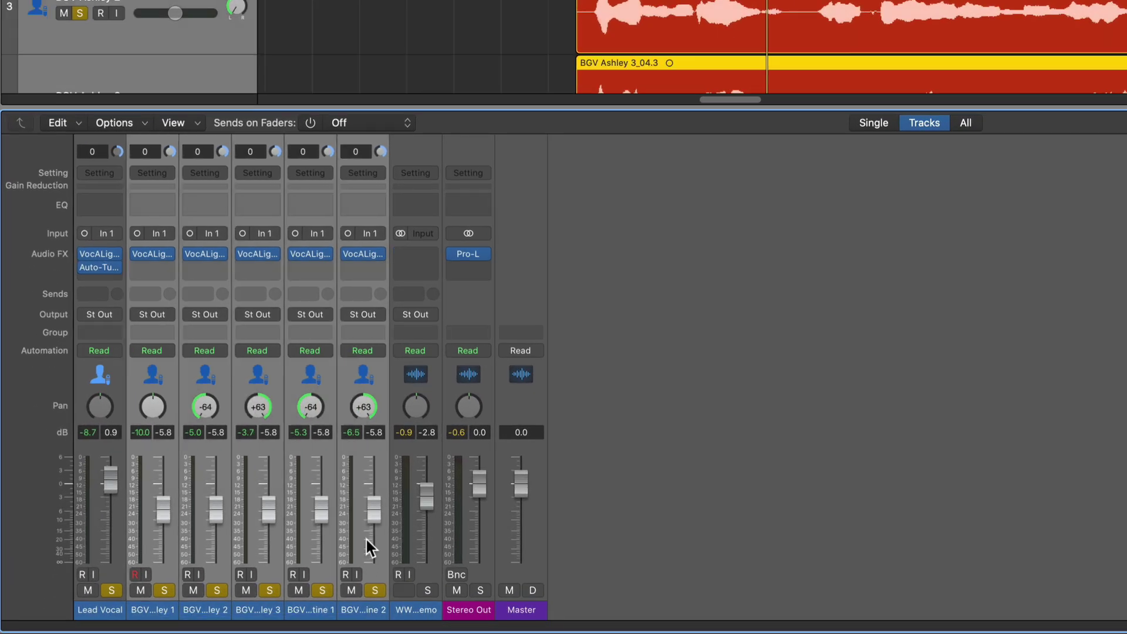
alt+click(370, 513)
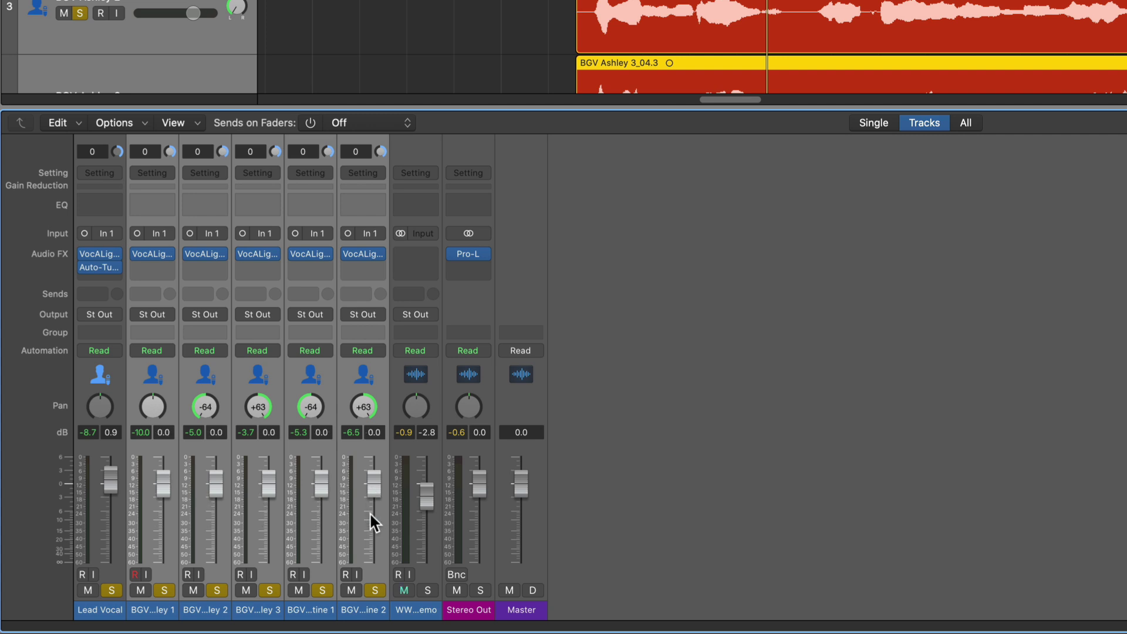
alt+click(305, 406)
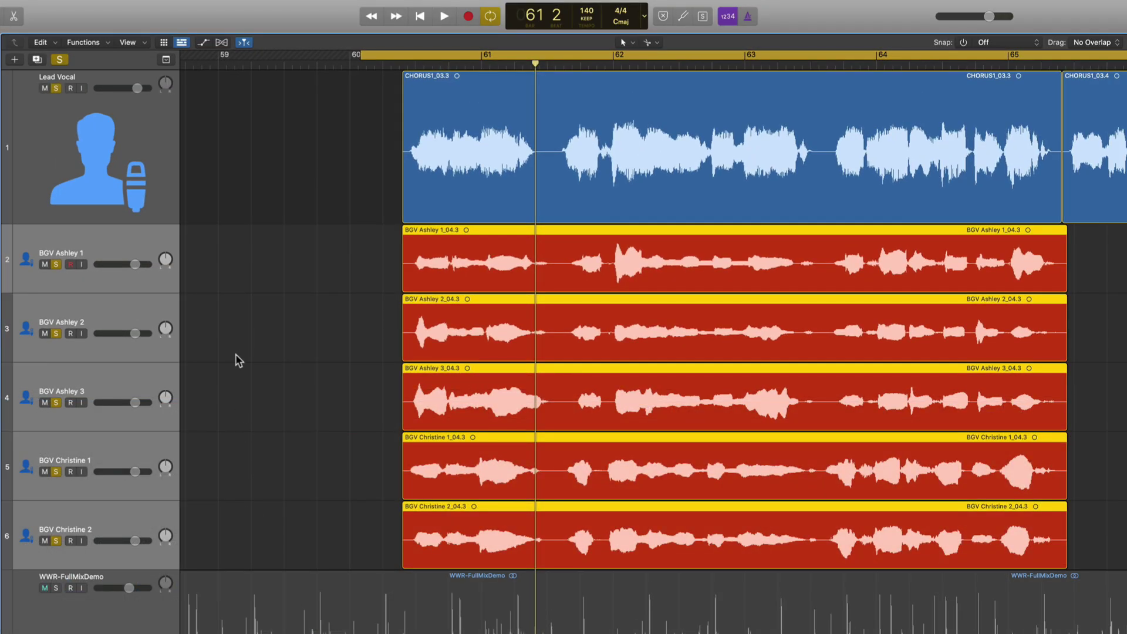
Bounce the BGV Ashley 1 region in place to a new track, muting the source region
click(209, 254)
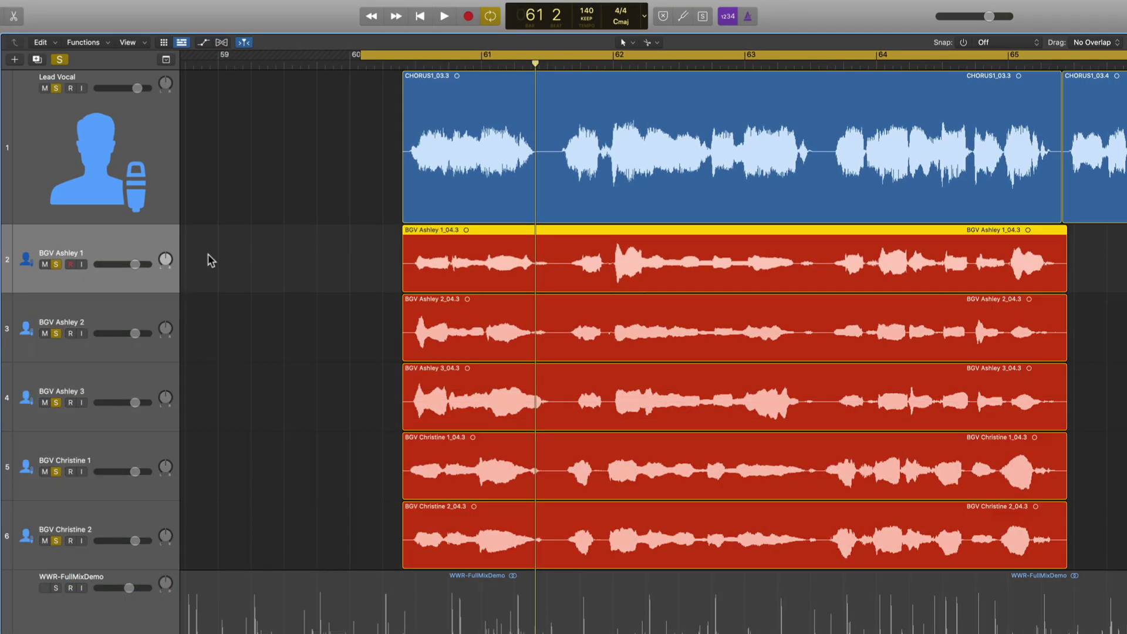
click(447, 254)
key(ctrl+b)
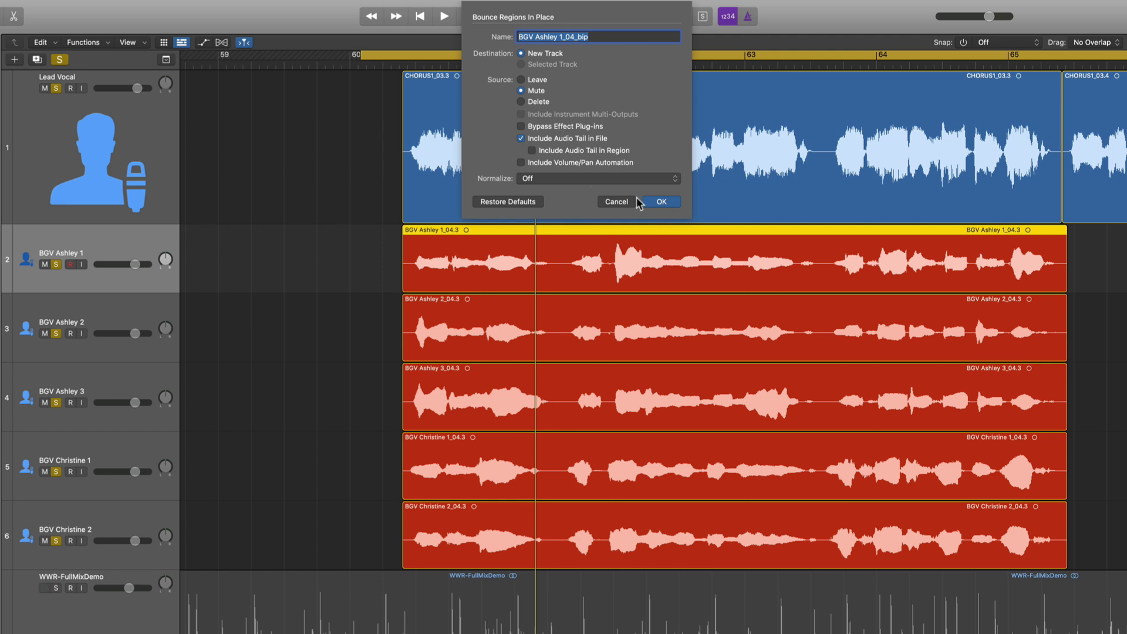
click(653, 201)
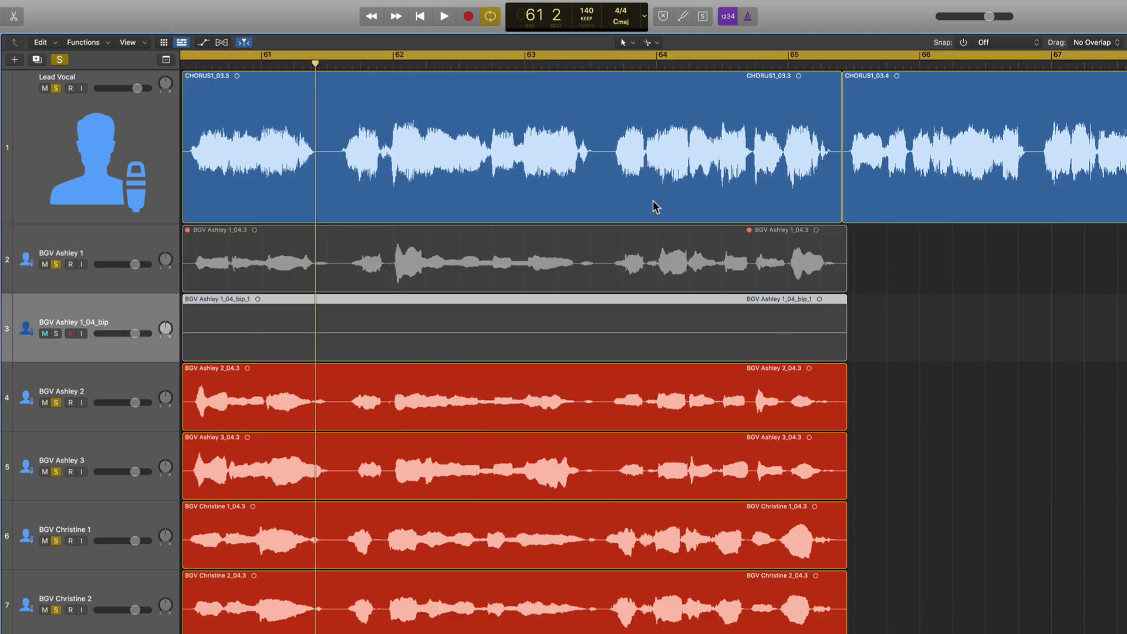
Mute the bounced BGV Ashley 1_04_bip track and zoom in around bar 62 to compare
scroll(509, 297, left, 5)
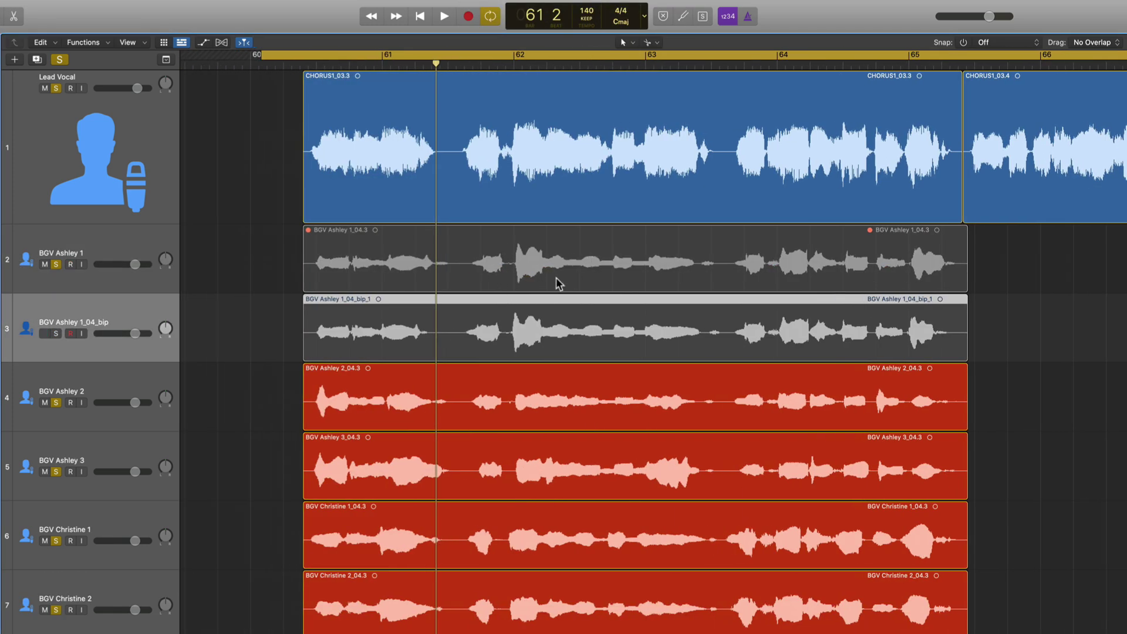
key(ctrl+m)
click(513, 63)
key(super+Right)
key(super+Right)
key(super+Right)
key(super+Right)
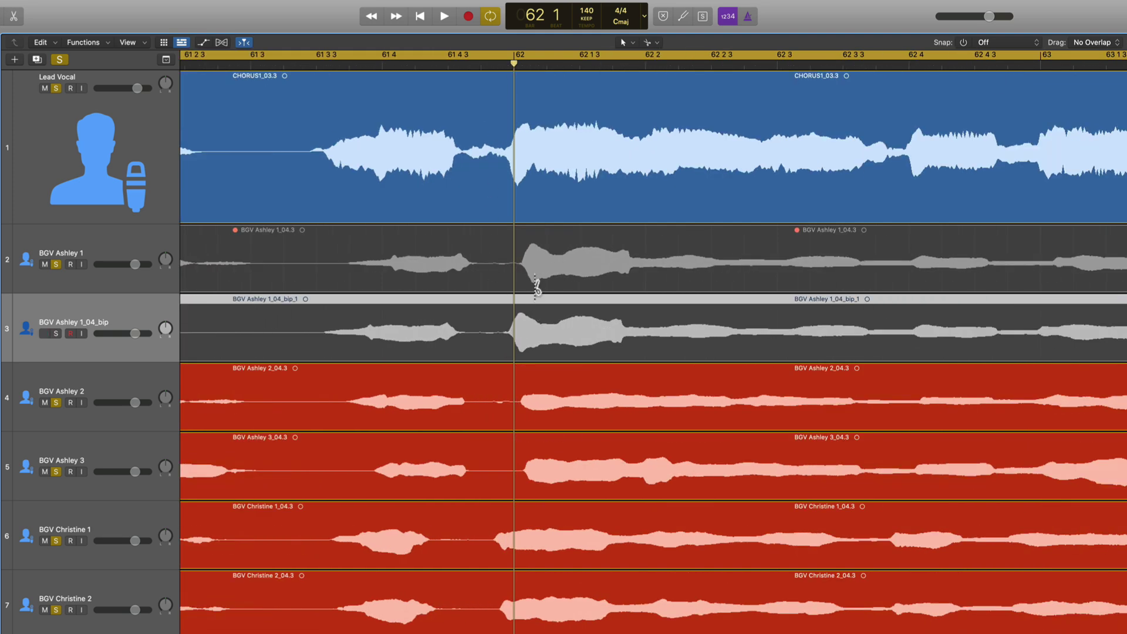
key(super+Right)
key(super+Right)
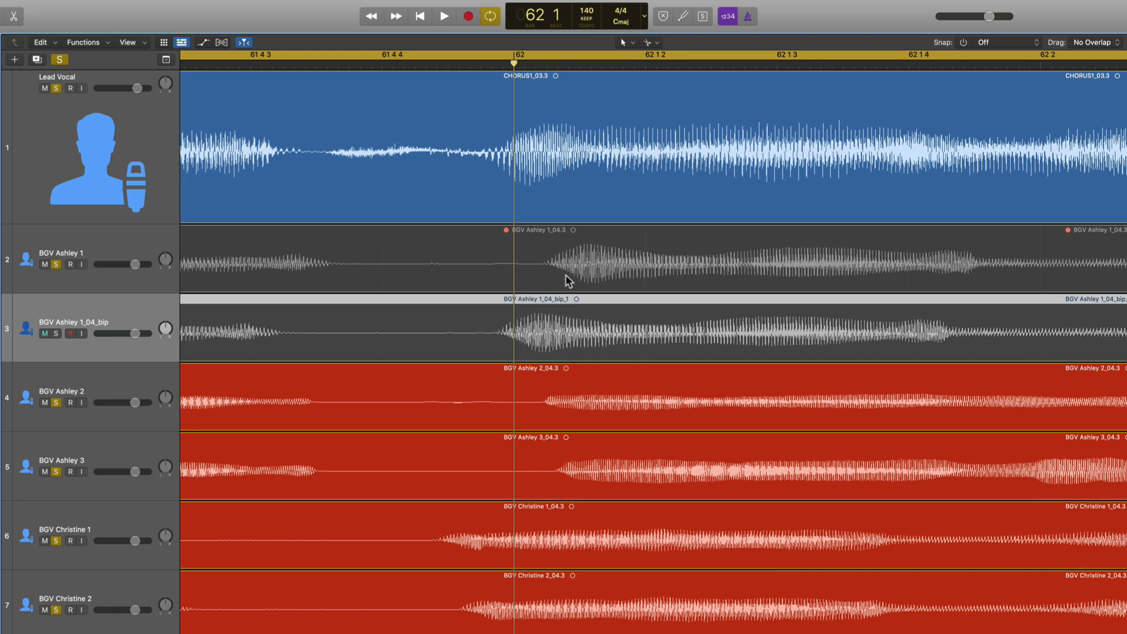
key(super+Left)
key(super+Left)
key(super+Left)
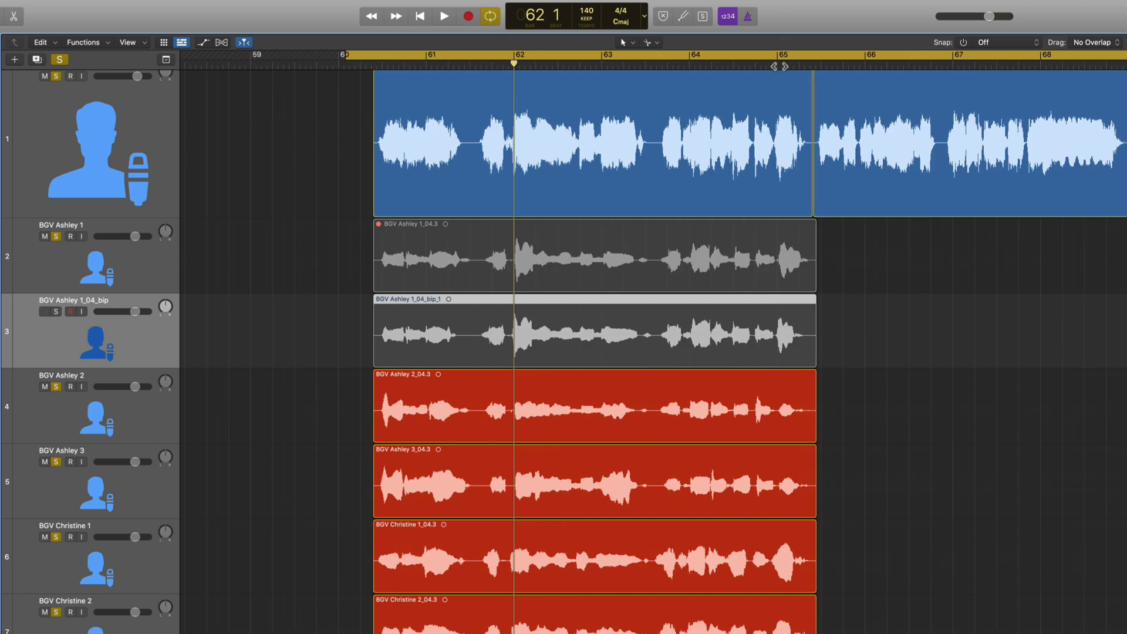
Check the phrase around bar 65, toggle the bounced track's mute, and zoom out to bars 60–65
click(778, 63)
key(super+Right)
key(super+Right)
key(super+Right)
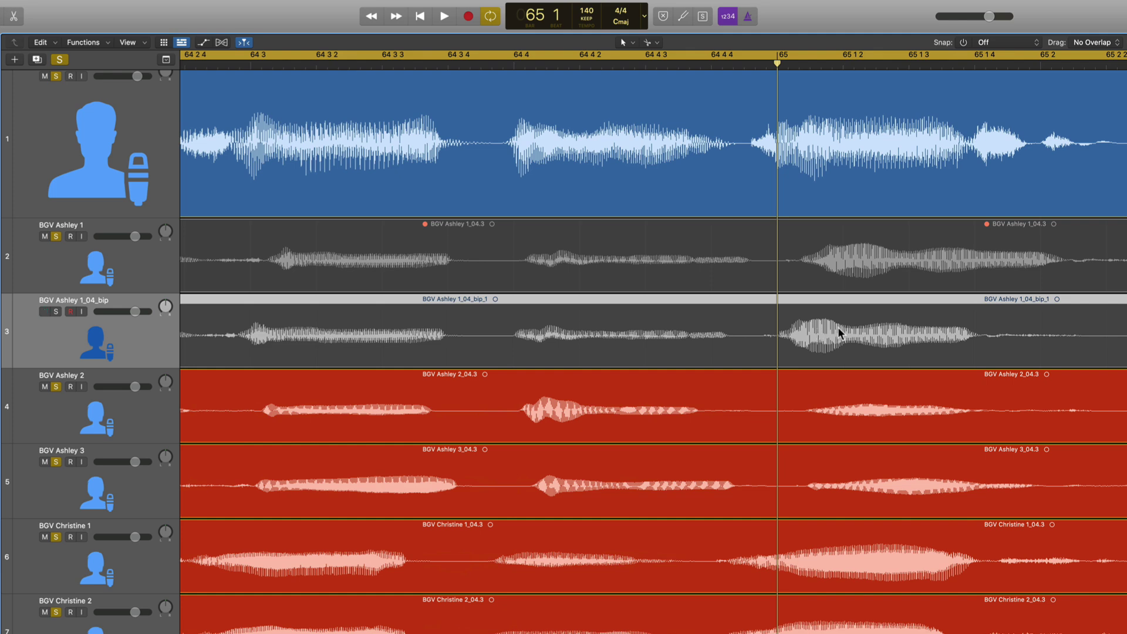
scroll(851, 328, left, 10)
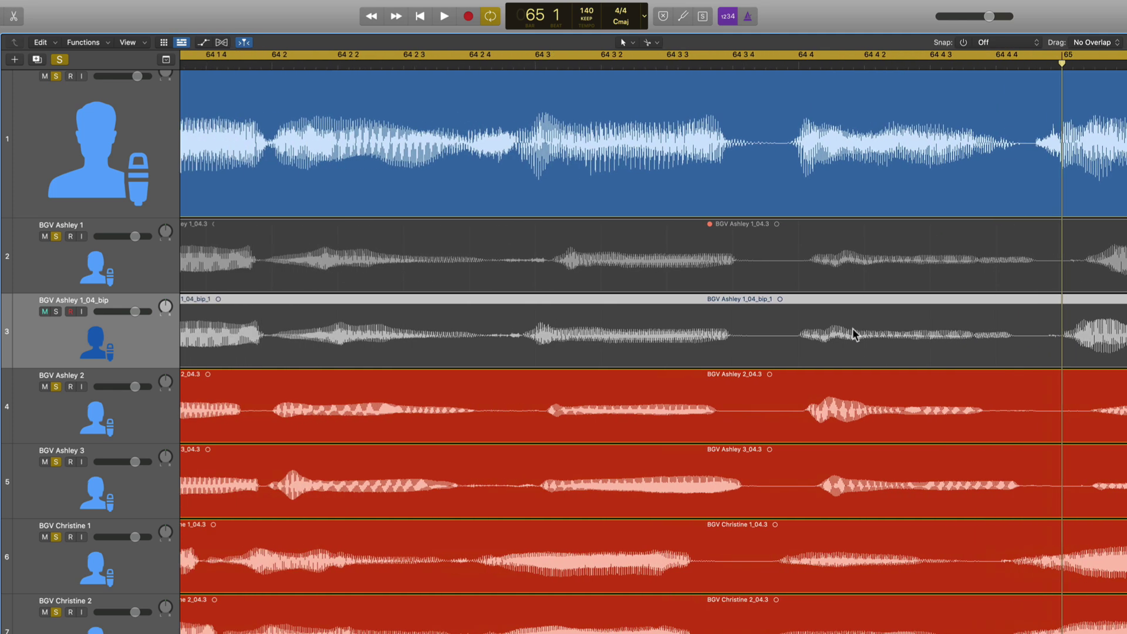
scroll(855, 330, left, 3)
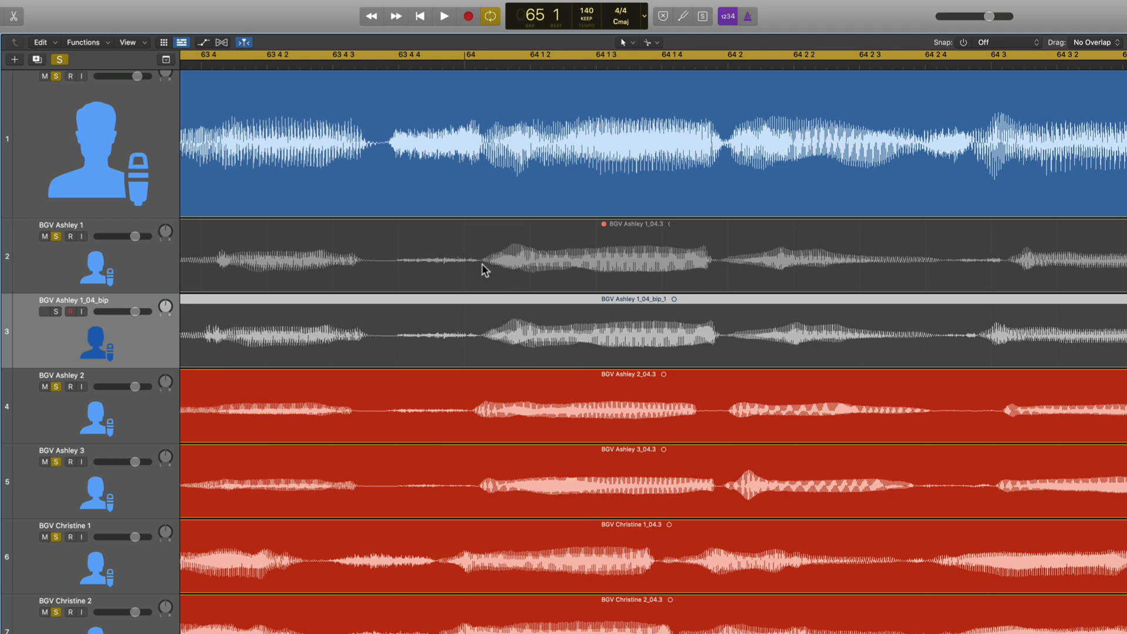
key(ctrl+m)
key(super+Left)
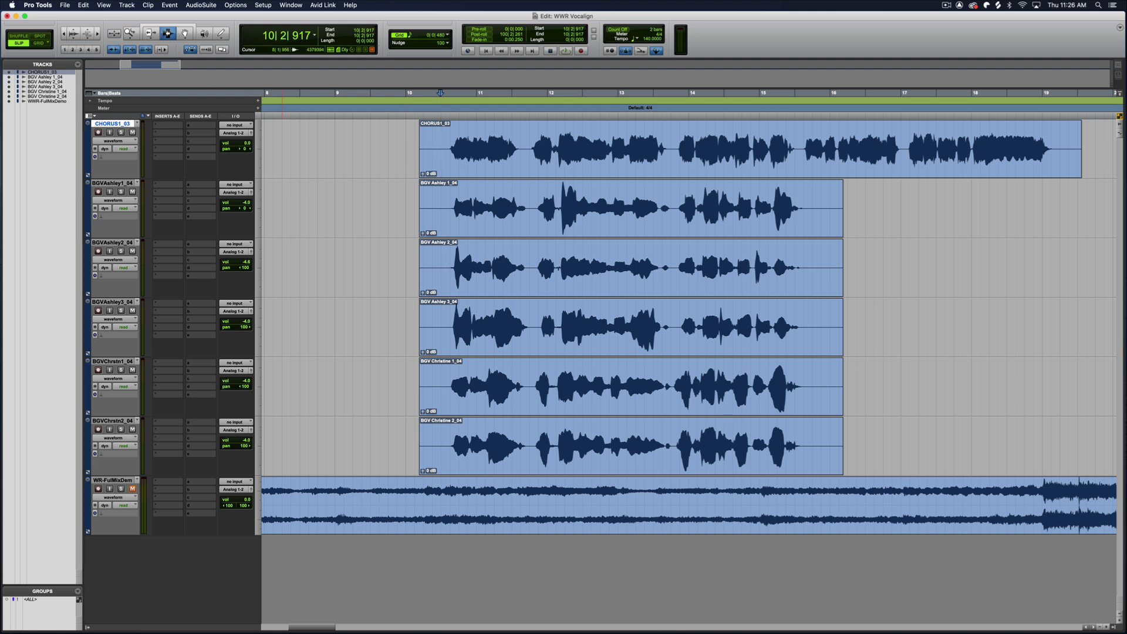
Delete the silent lead-in from all six vocal clips, then select their tails around bars 16–17
click(202, 5)
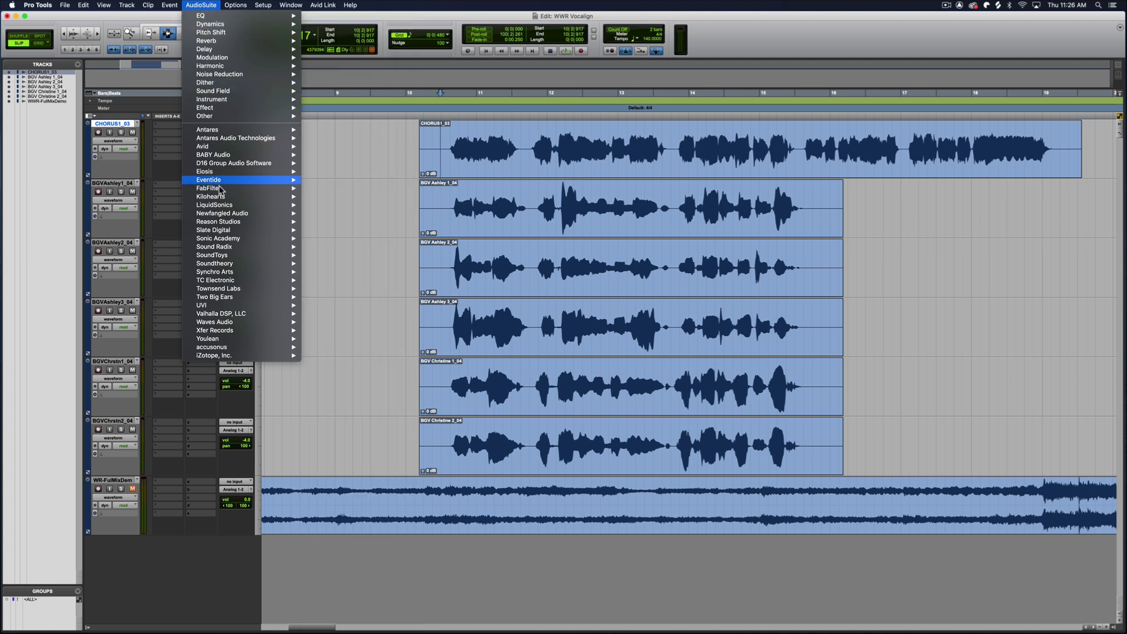
mouse_move(247, 256)
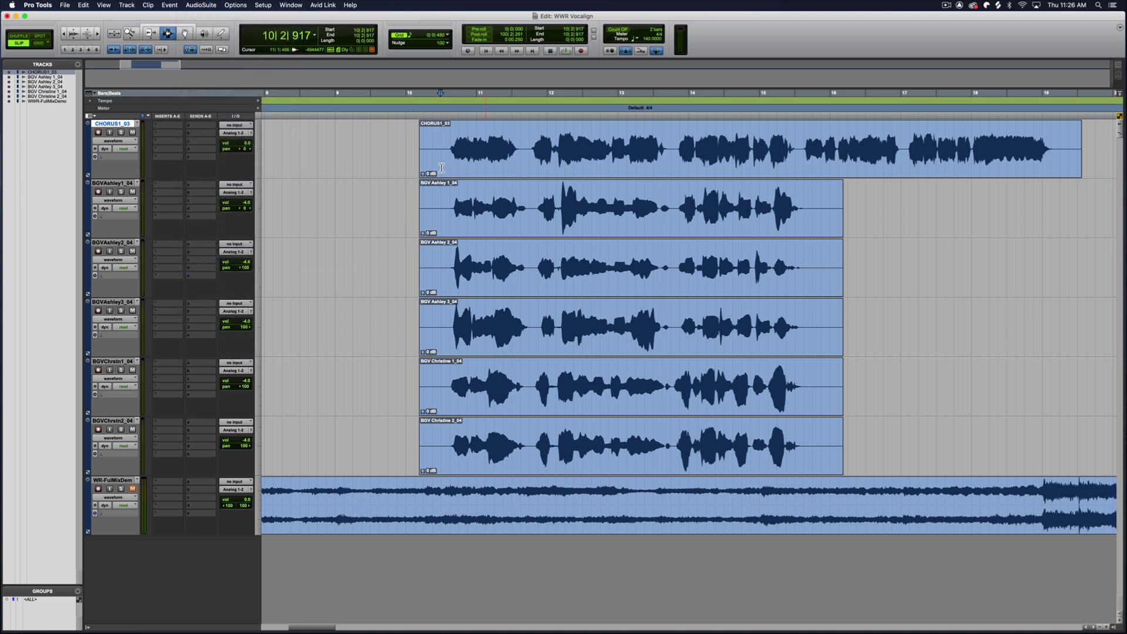
drag(387, 169, 444, 433)
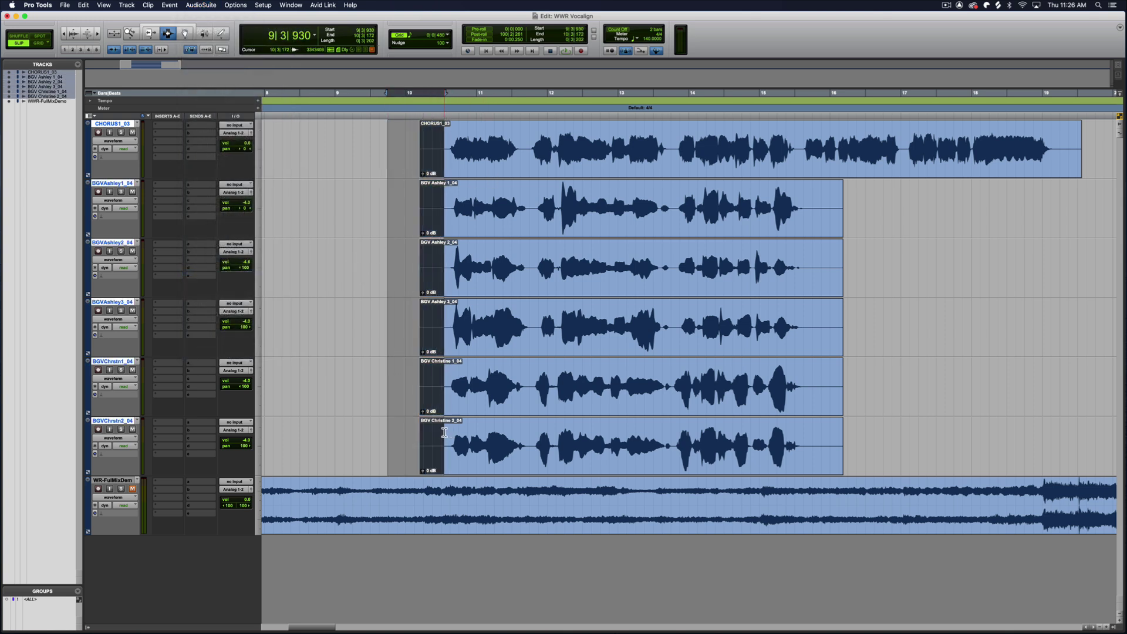
key(Delete)
drag(908, 183, 808, 428)
Delete the selected clip tails and split the CHORUS1_03 clip at the edit point
key(Delete)
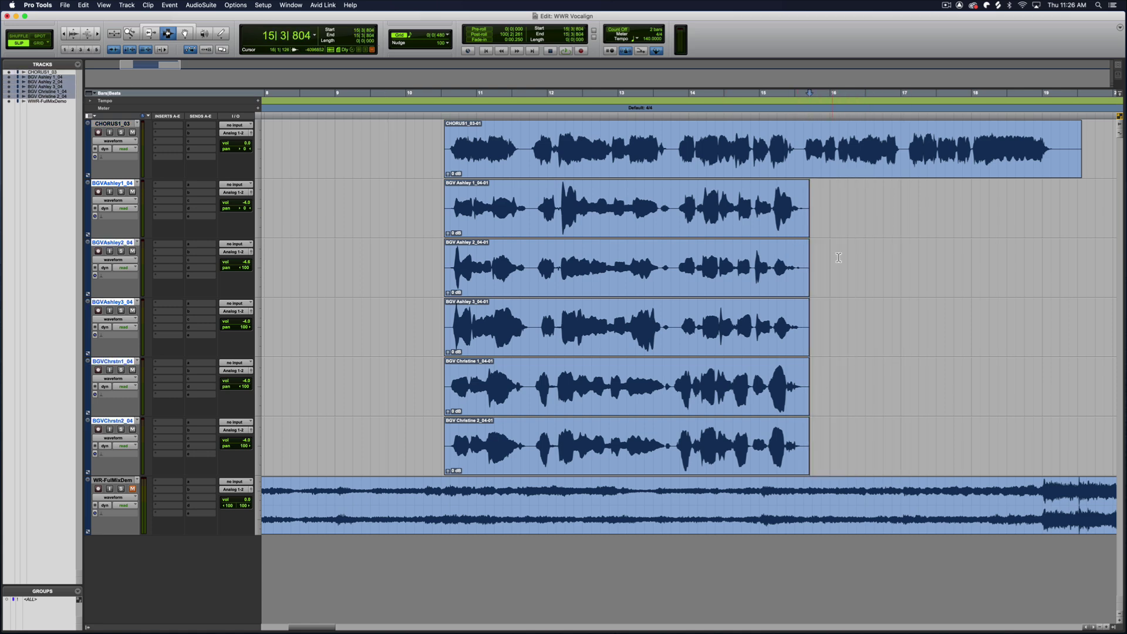
click(806, 152)
key(super+bracketright)
key(super+bracketright)
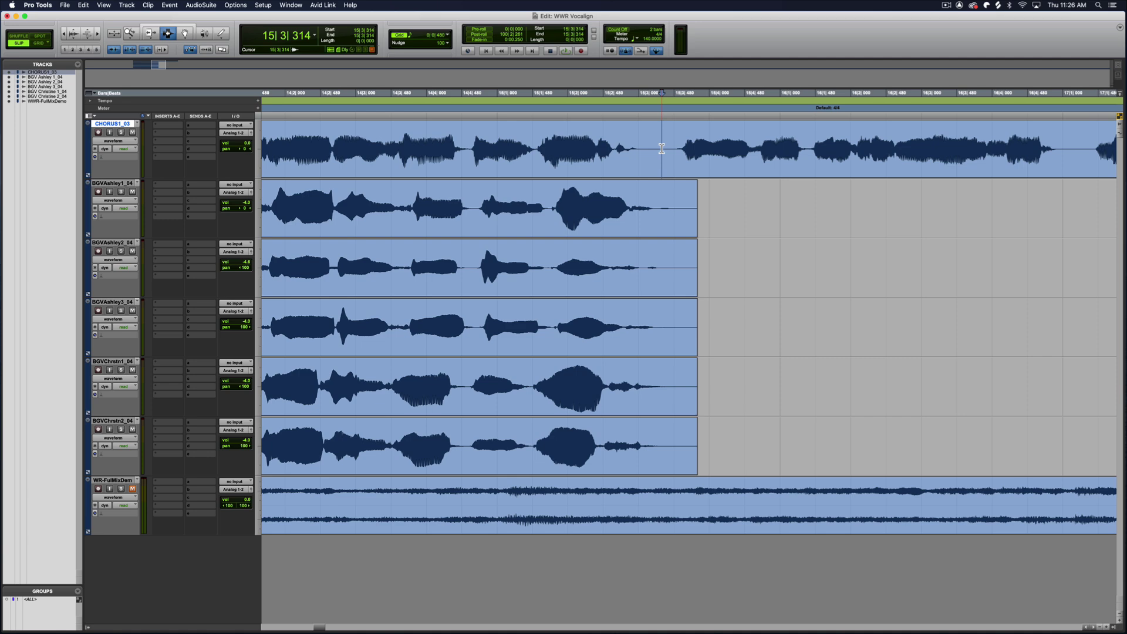
key(super+e)
key(super+bracketleft)
key(super+bracketleft)
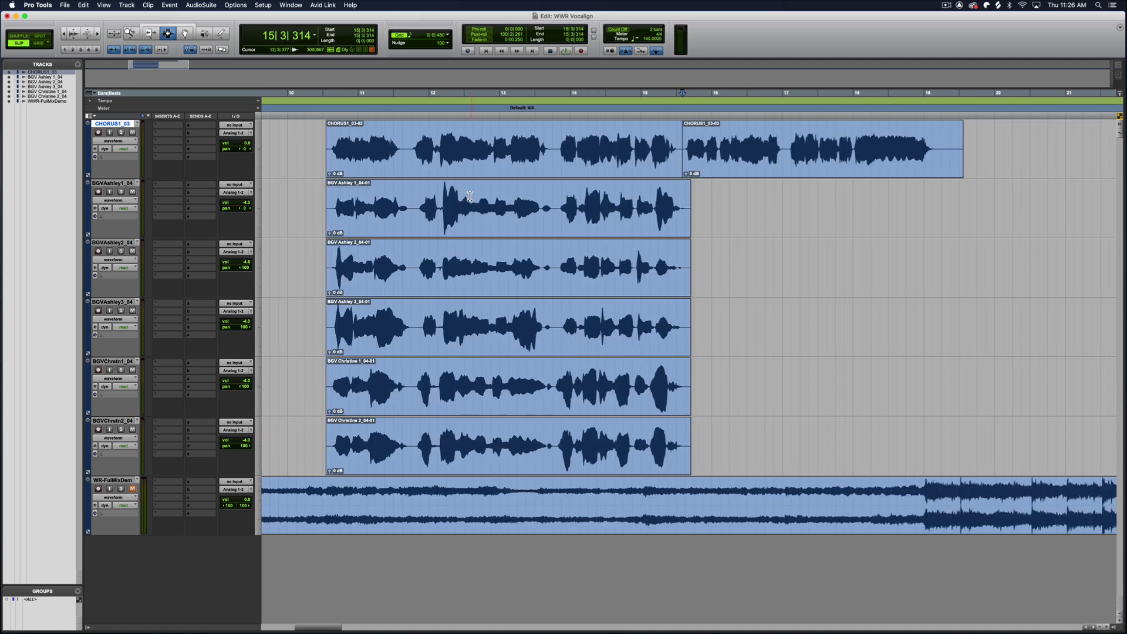
Separate the lead phrase from 11|3|800 to 13|4|081 into its own clip
click(428, 200)
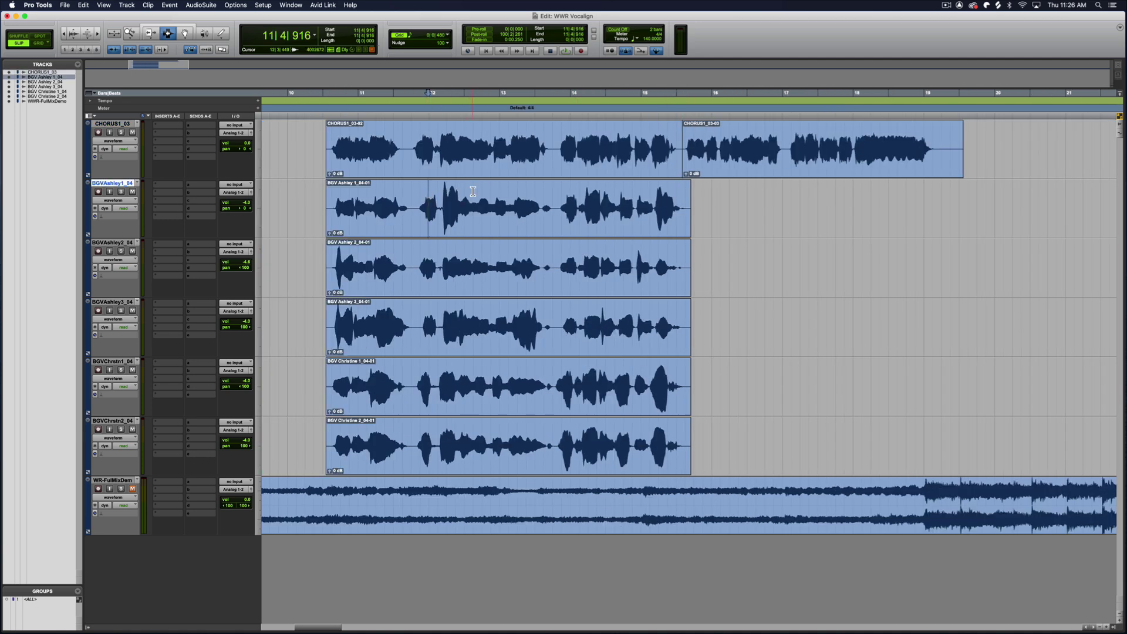
key(super+bracketright)
scroll(545, 198, right, 3)
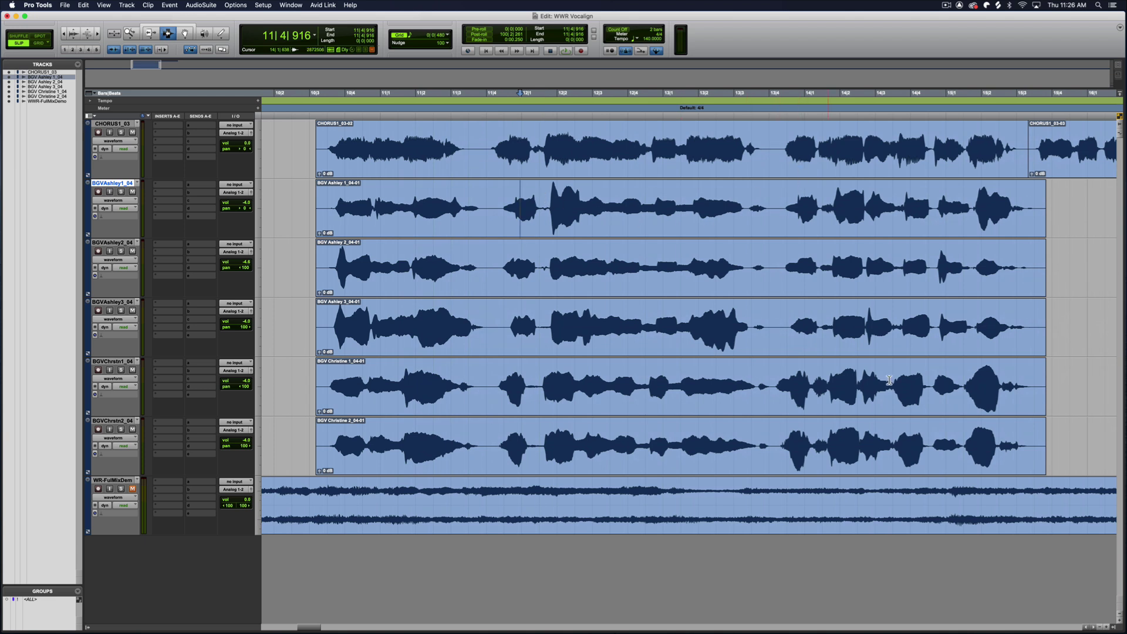
drag(482, 151, 772, 157)
key(super+e)
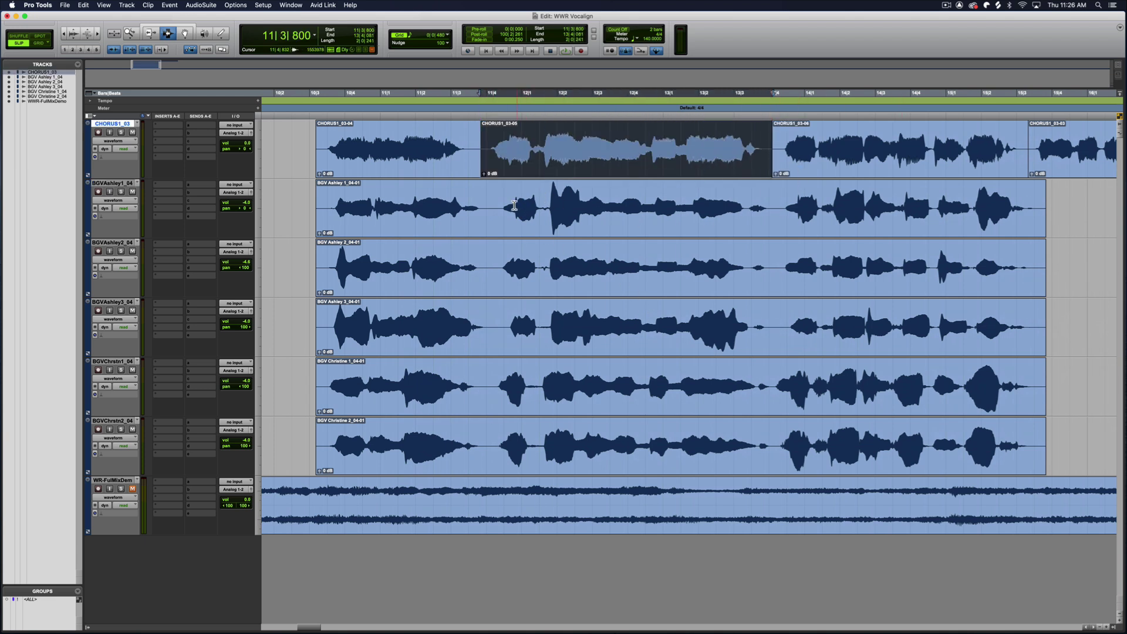
Split BGV Ashley 1, Ashley 2 and Ashley 3 around the matching phrase
drag(494, 211, 777, 216)
key(super+e)
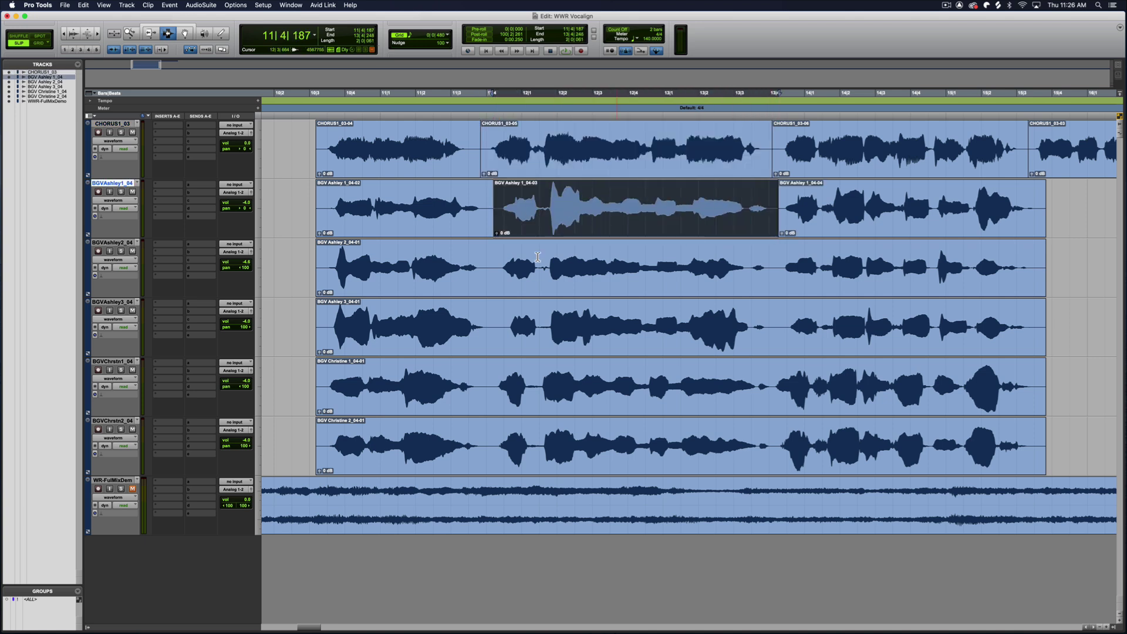
drag(491, 270, 776, 275)
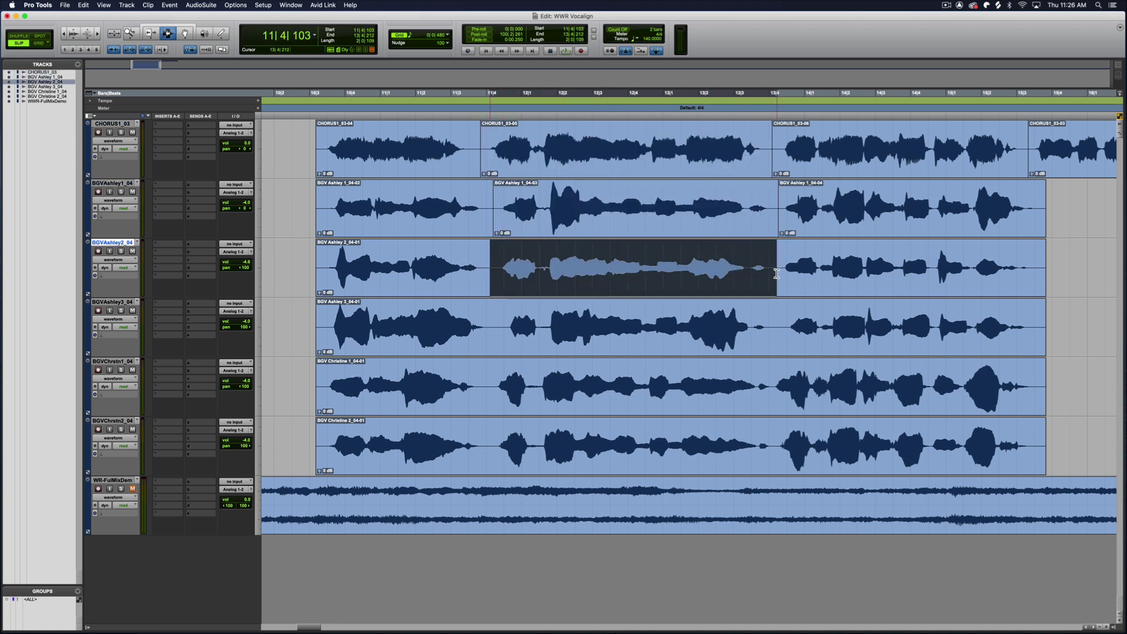
key(super+e)
drag(498, 324, 782, 327)
key(super+e)
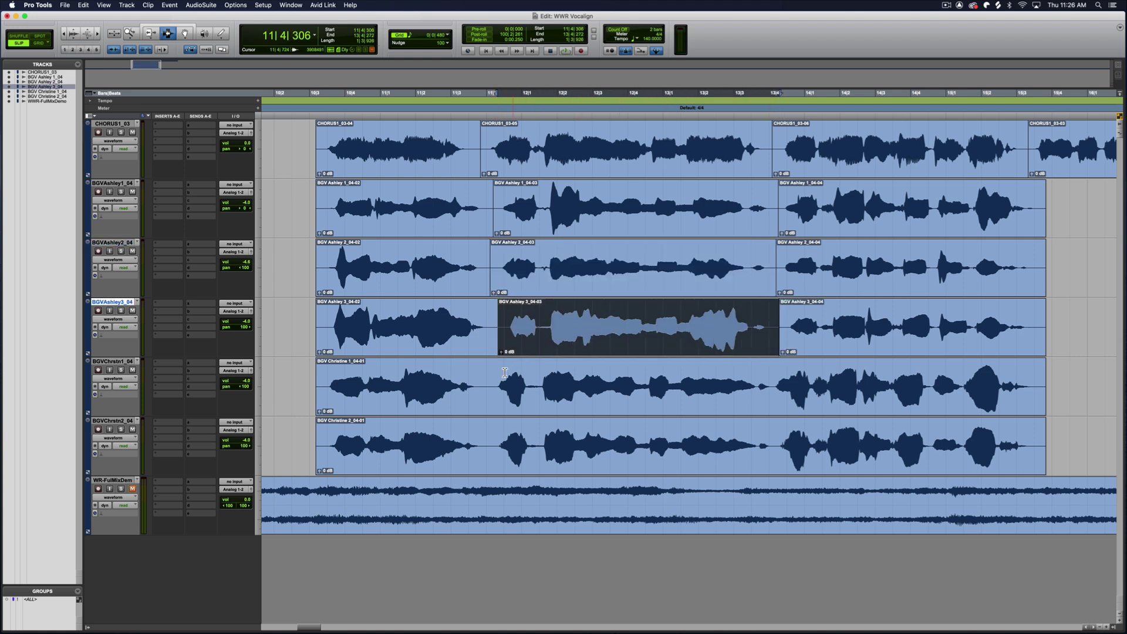
Split BGV Christine 1 and Christine 2 around the phrase, then place the cursor before the first chorus phrase
drag(488, 382, 774, 383)
key(super+e)
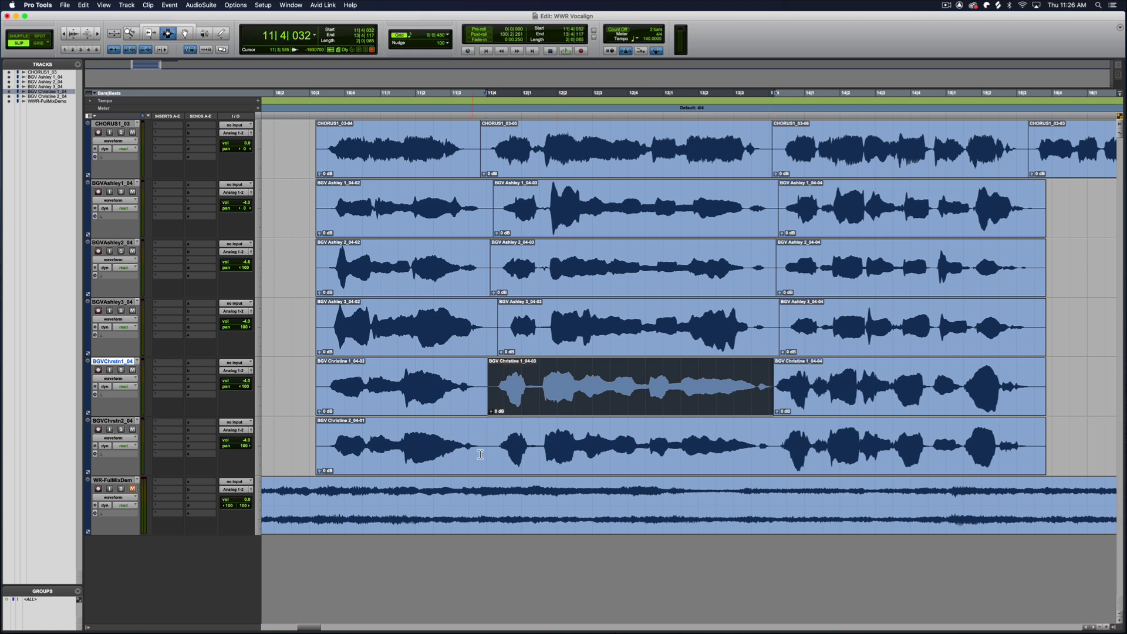
drag(491, 449, 775, 467)
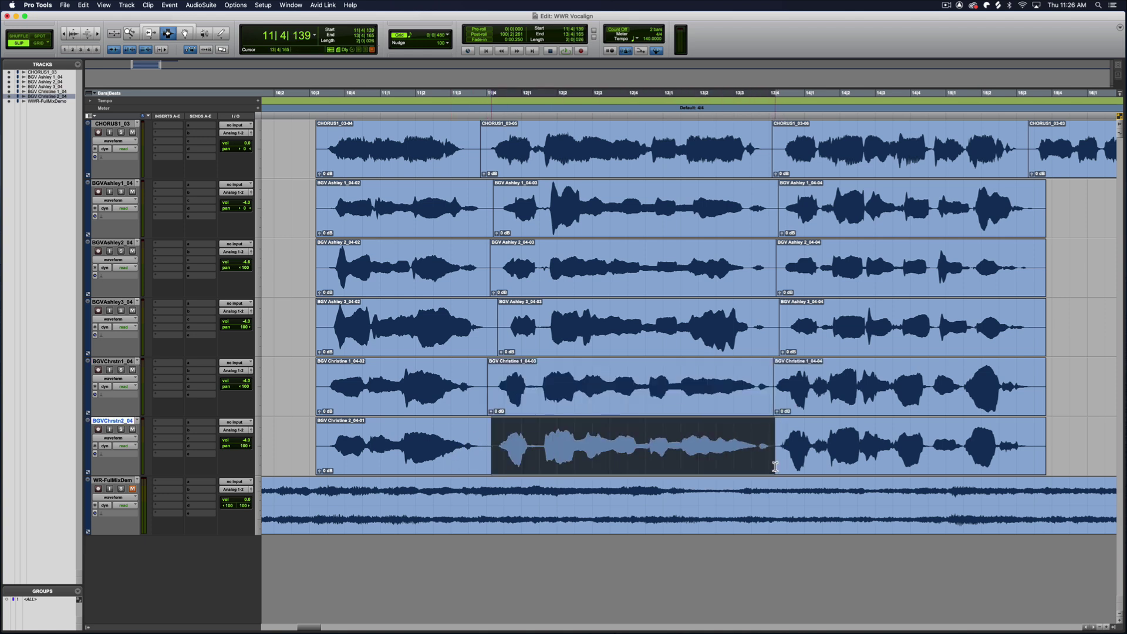
key(super+e)
click(417, 140)
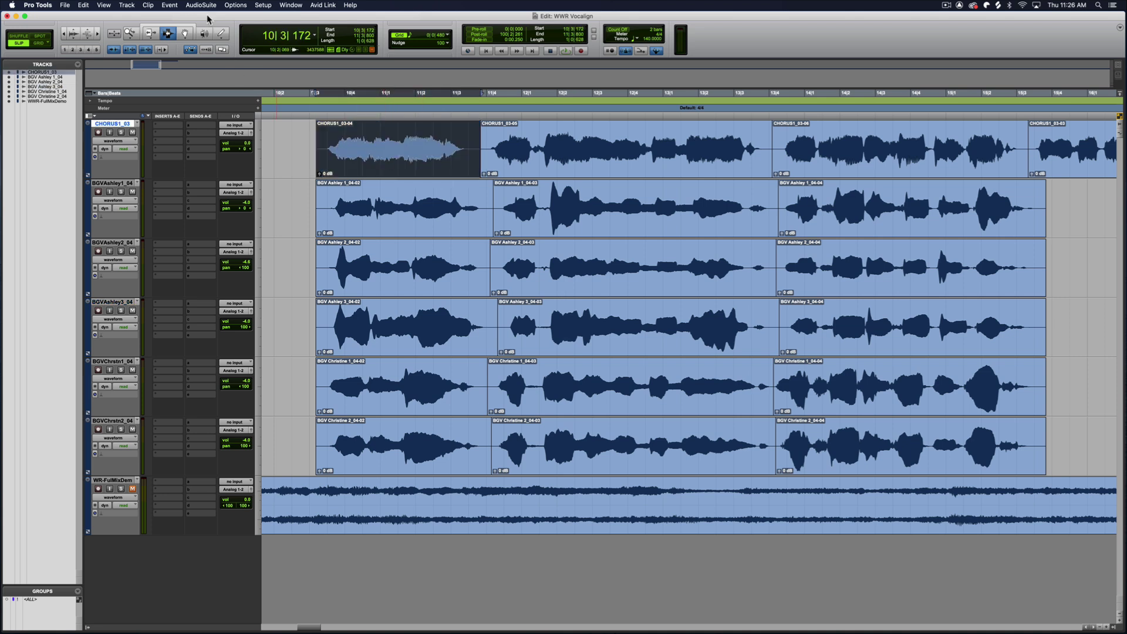
click(308, 152)
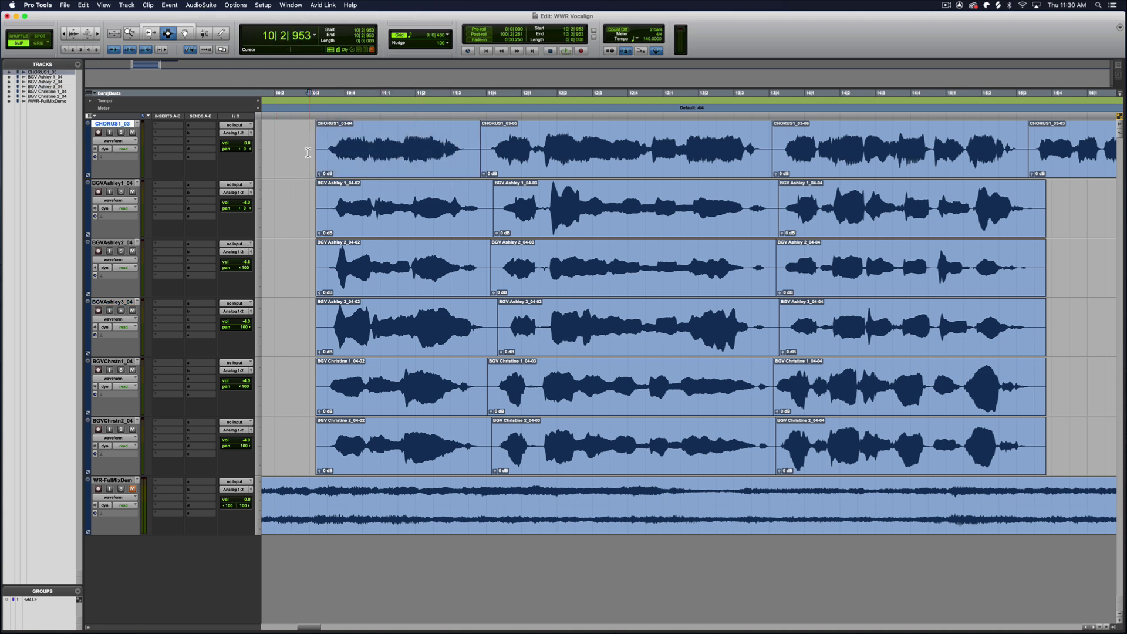
Launch the VocALign Pro AudioSuite plug-in and move its window up and left
click(207, 5)
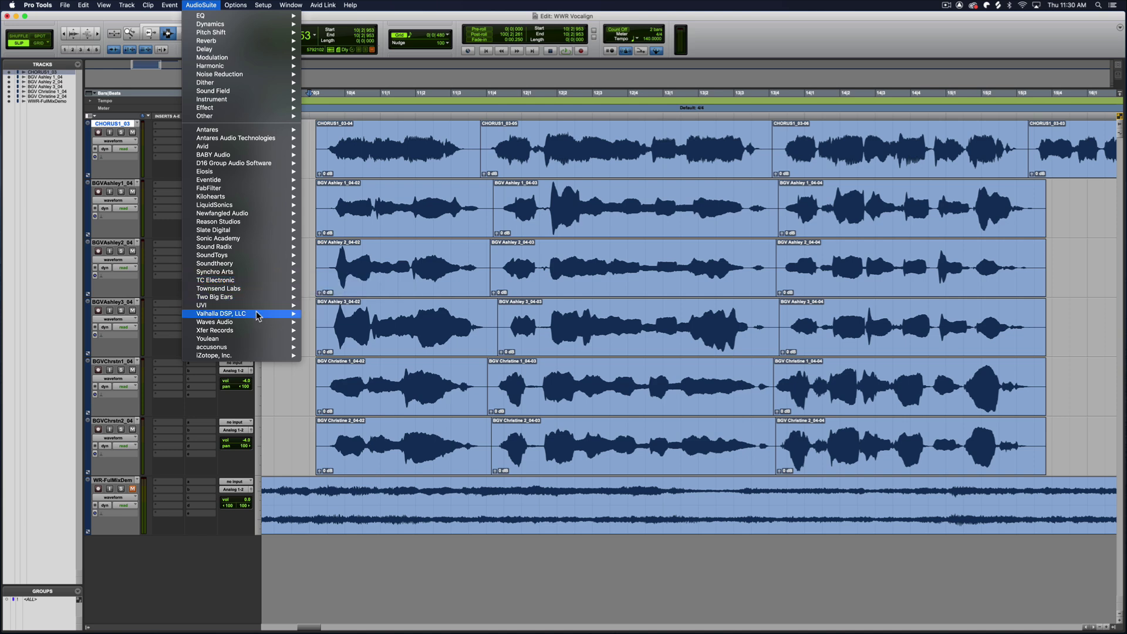
click(320, 278)
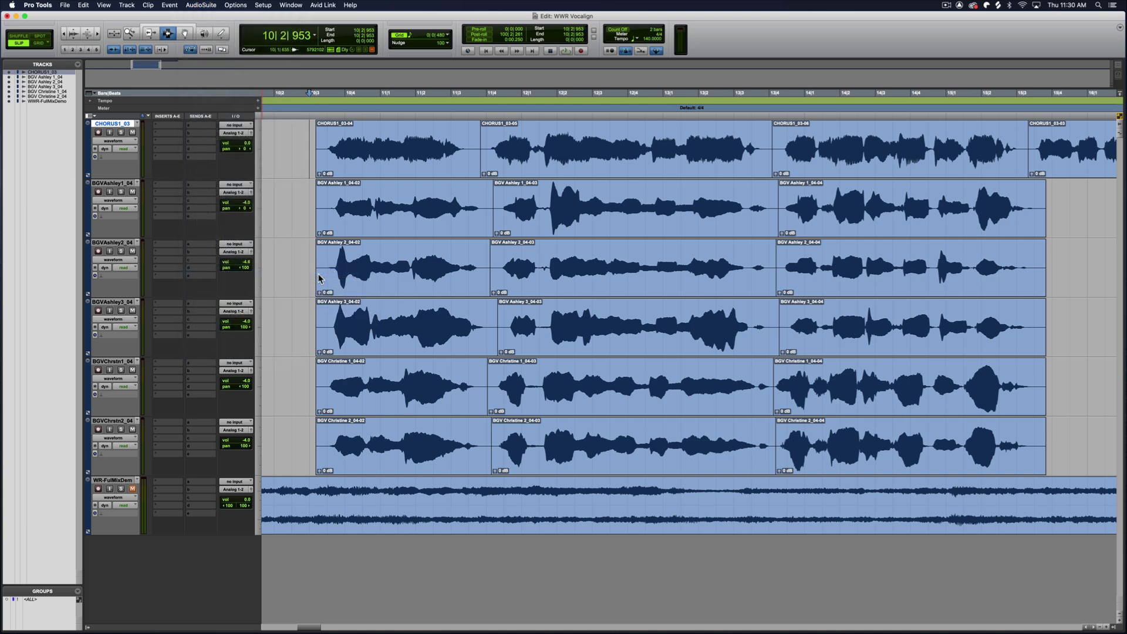
drag(593, 243, 728, 107)
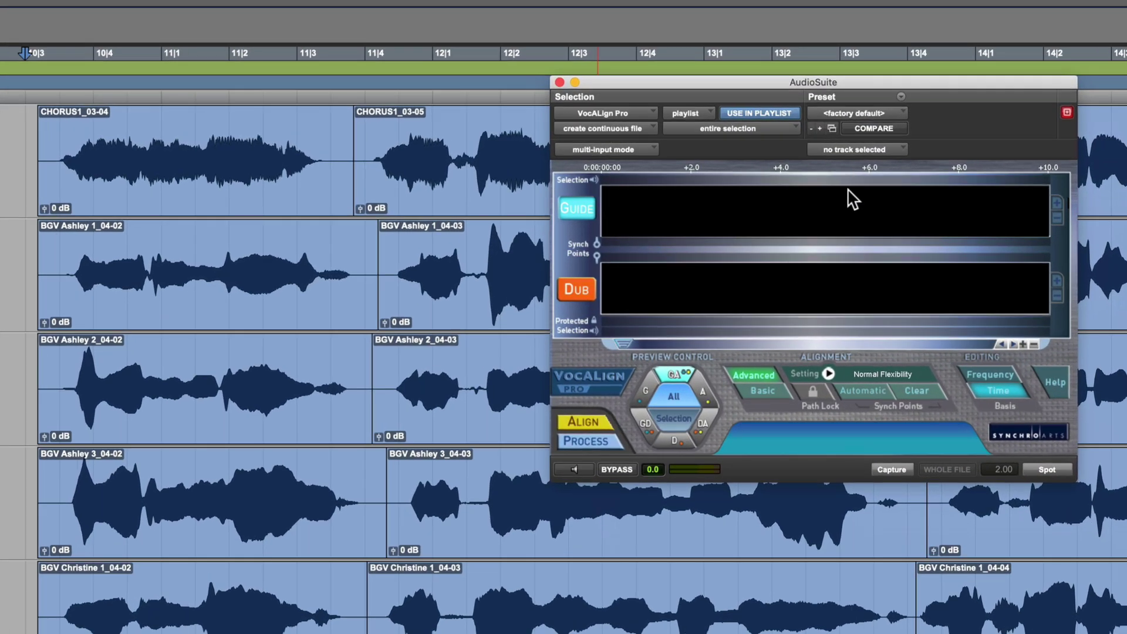
drag(813, 80, 708, 21)
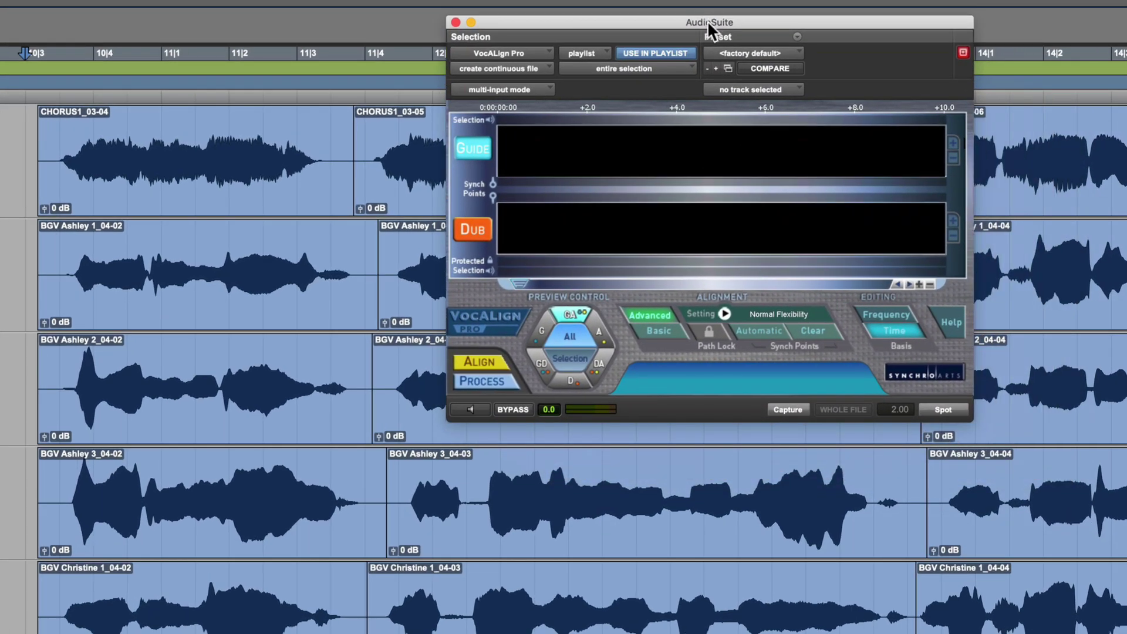
Capture the first CHORUS1 phrase as guide and the first BGV Ashley 1 phrase as dub, then Spot it
double_click(189, 159)
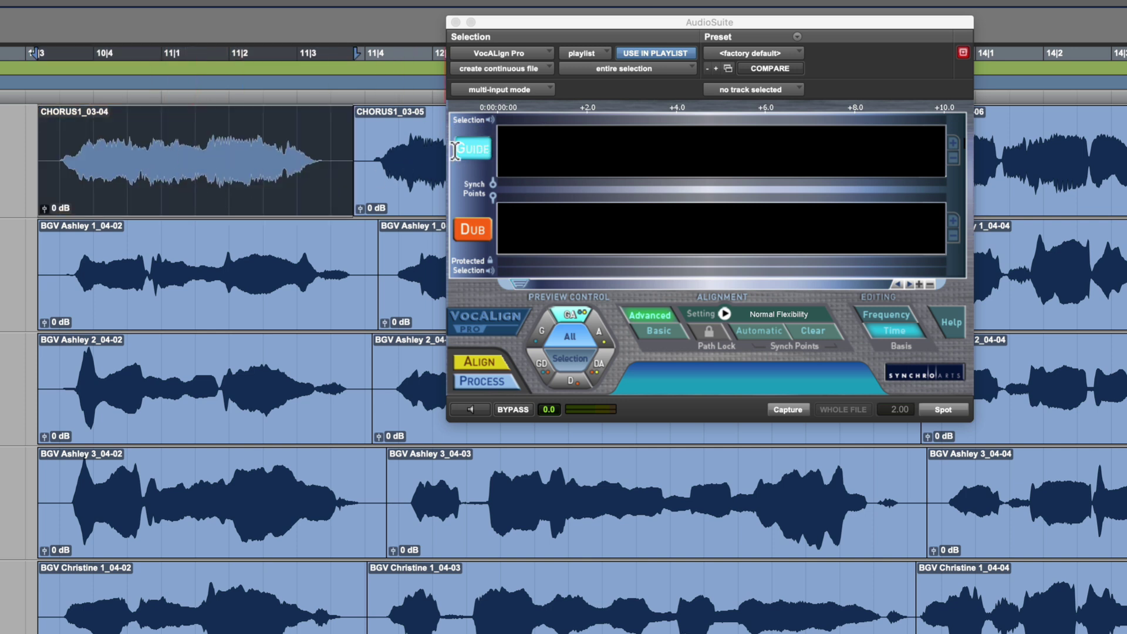
click(780, 410)
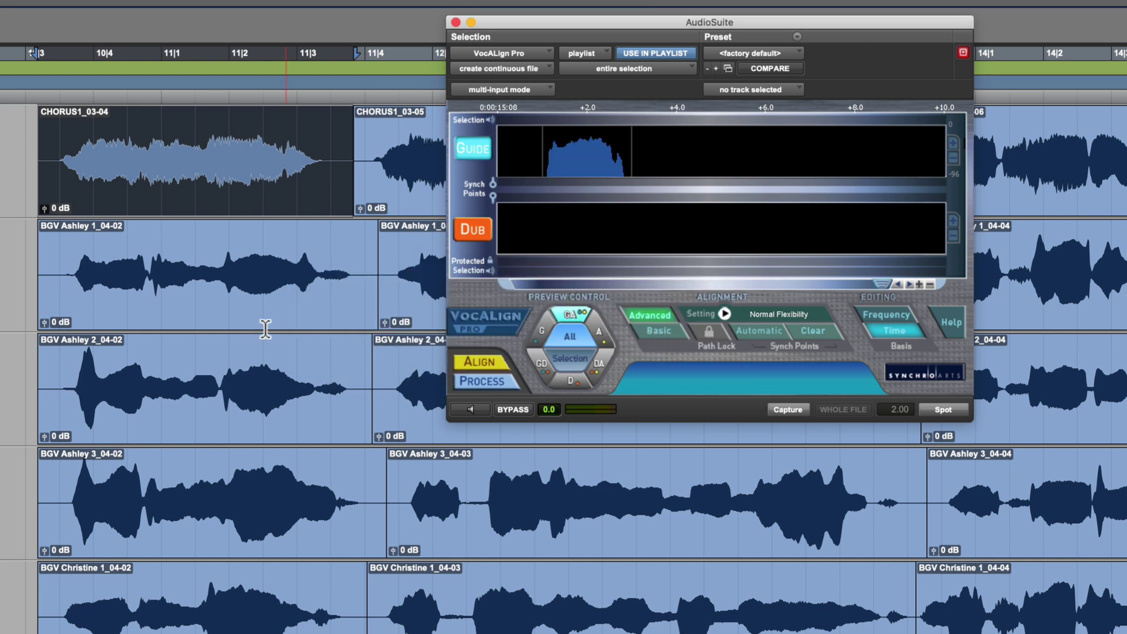
click(176, 299)
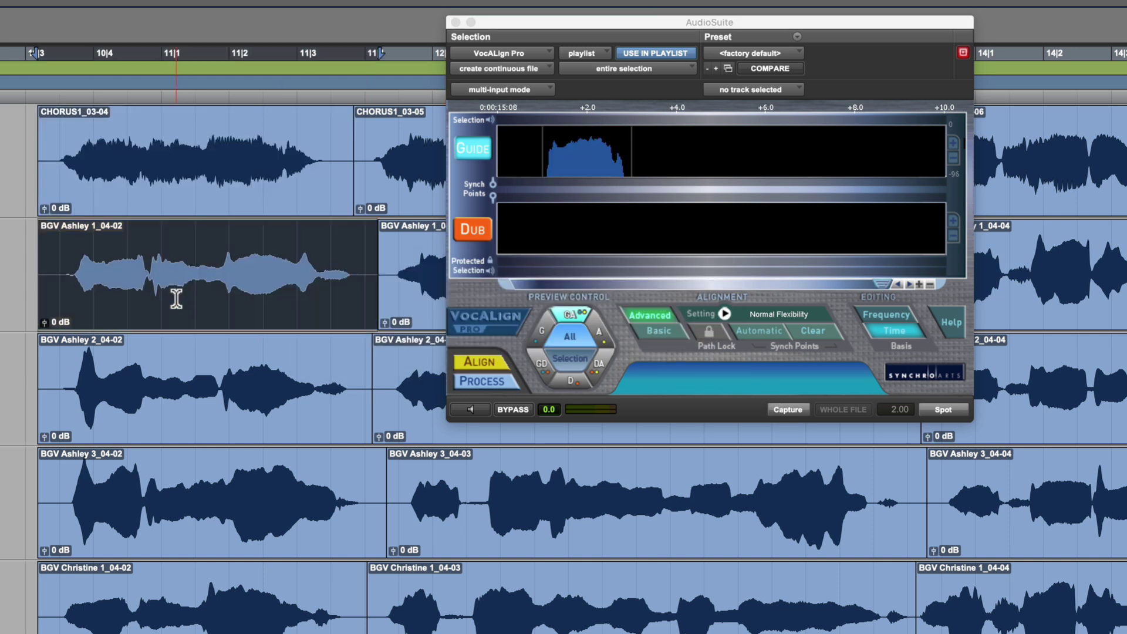
click(483, 227)
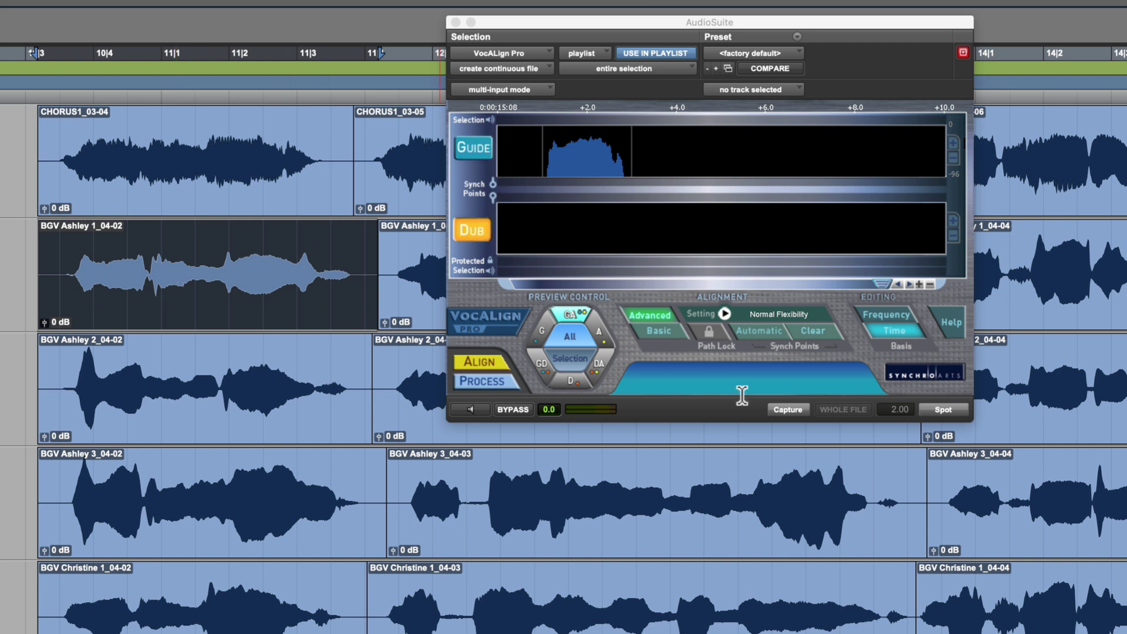
click(796, 409)
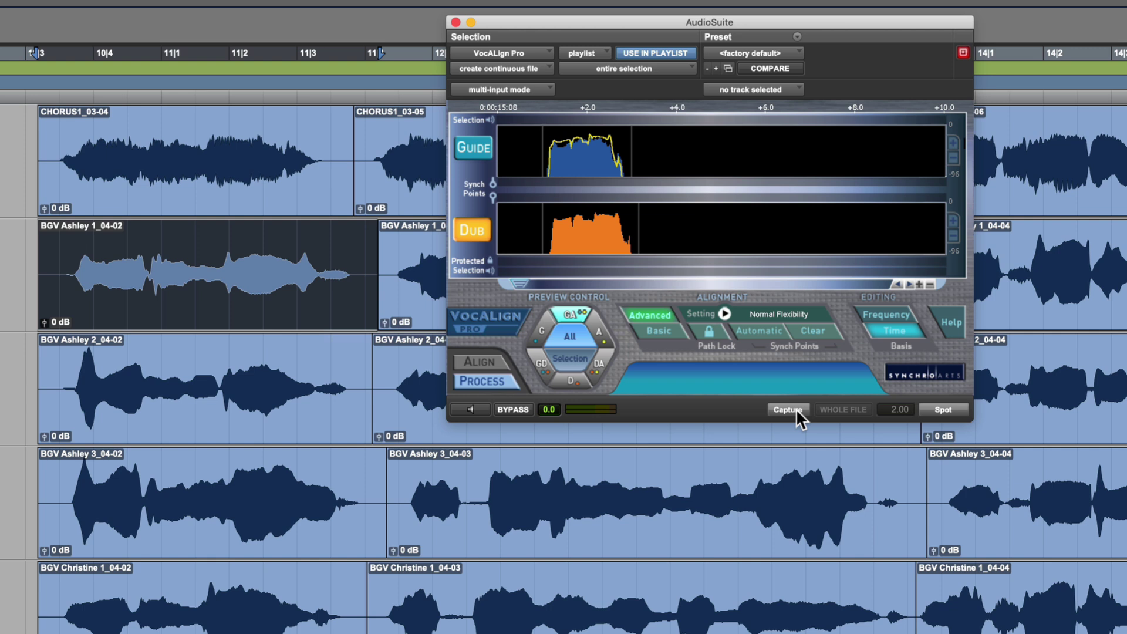
click(940, 409)
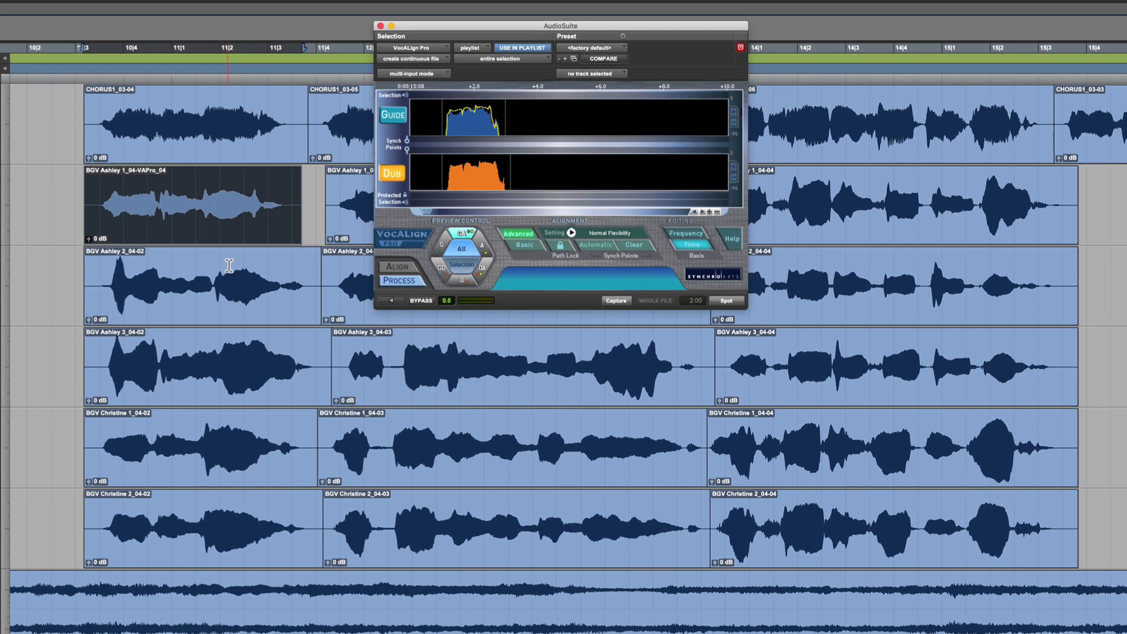
Capture and Spot the first phrases of BGV Ashley 2 and Ashley 3 with VocALign Pro
click(232, 325)
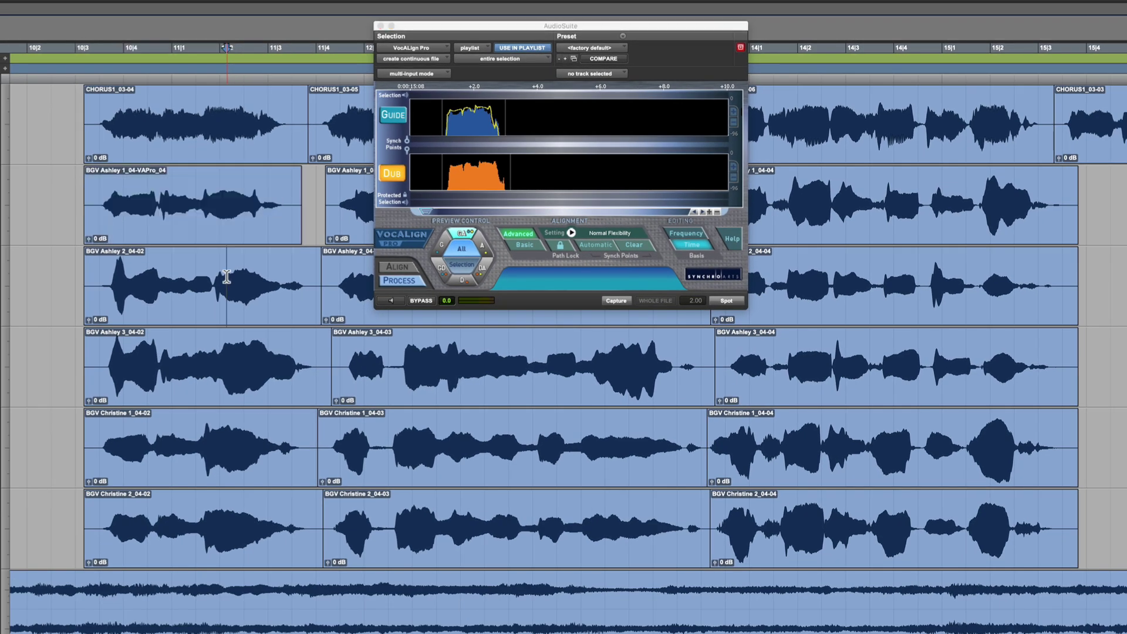
click(614, 300)
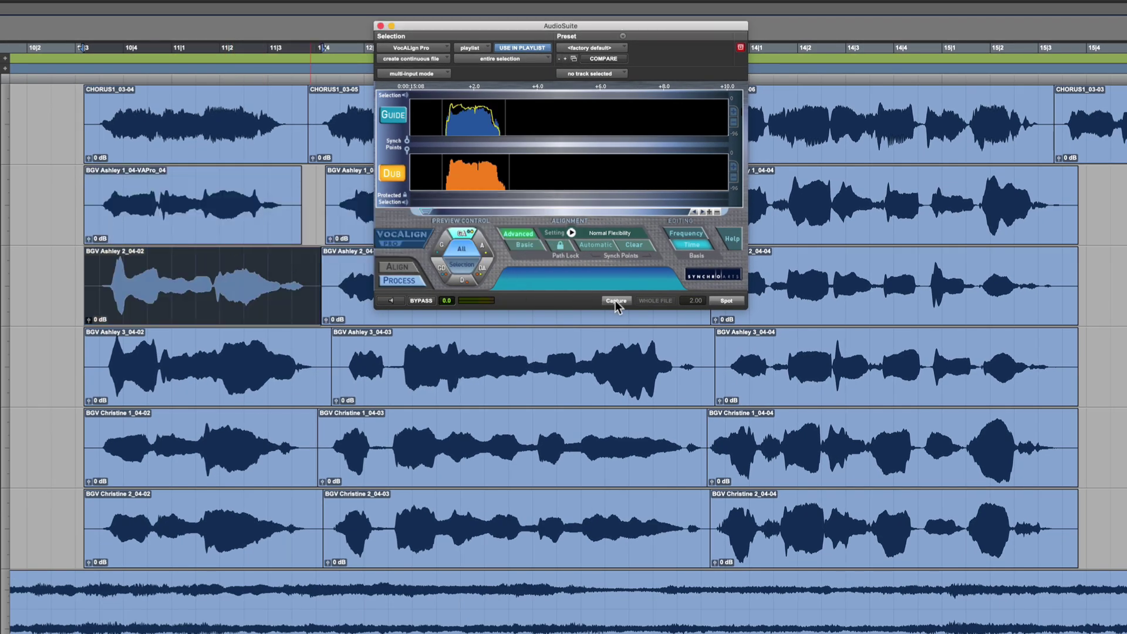
click(734, 301)
click(255, 376)
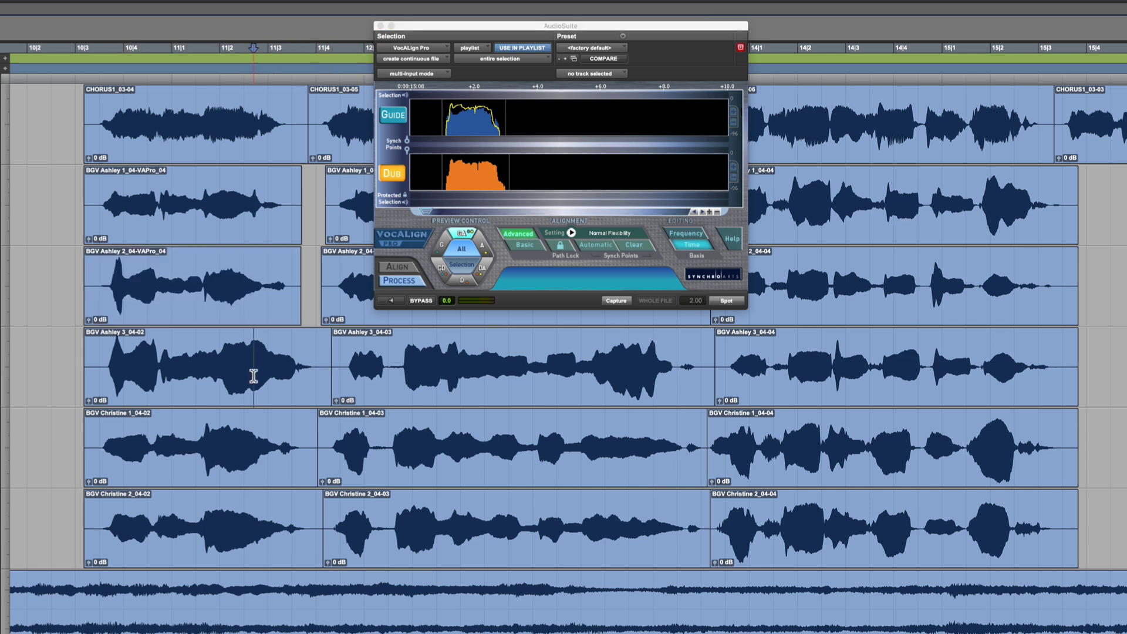
click(622, 300)
click(734, 300)
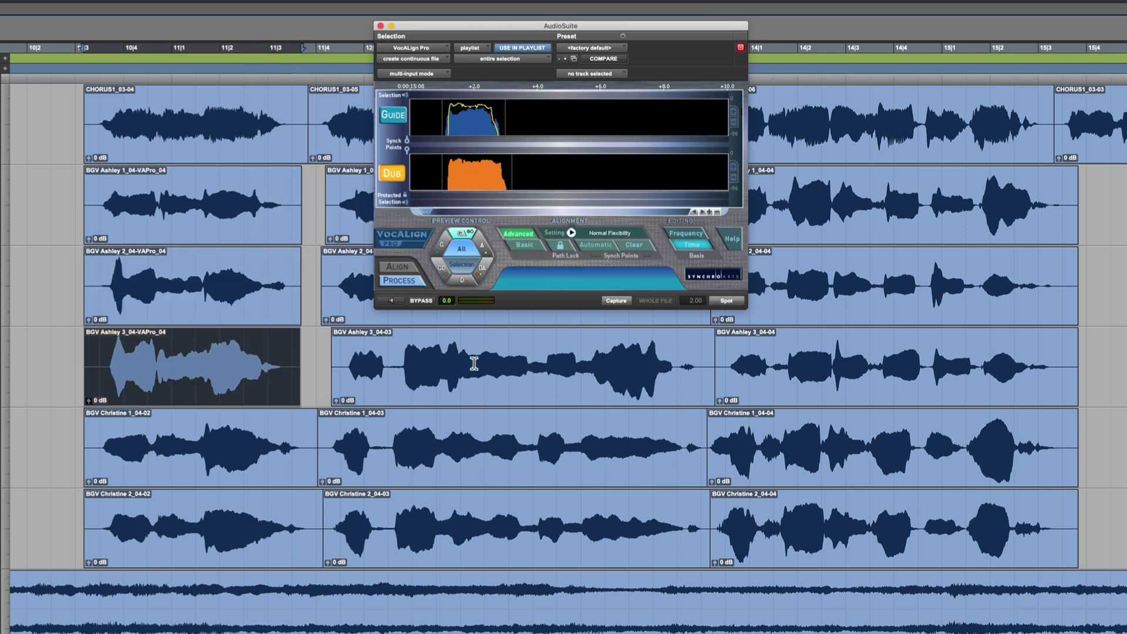
Capture and Spot the first phrases of BGV Christine 1 and Christine 2
click(299, 439)
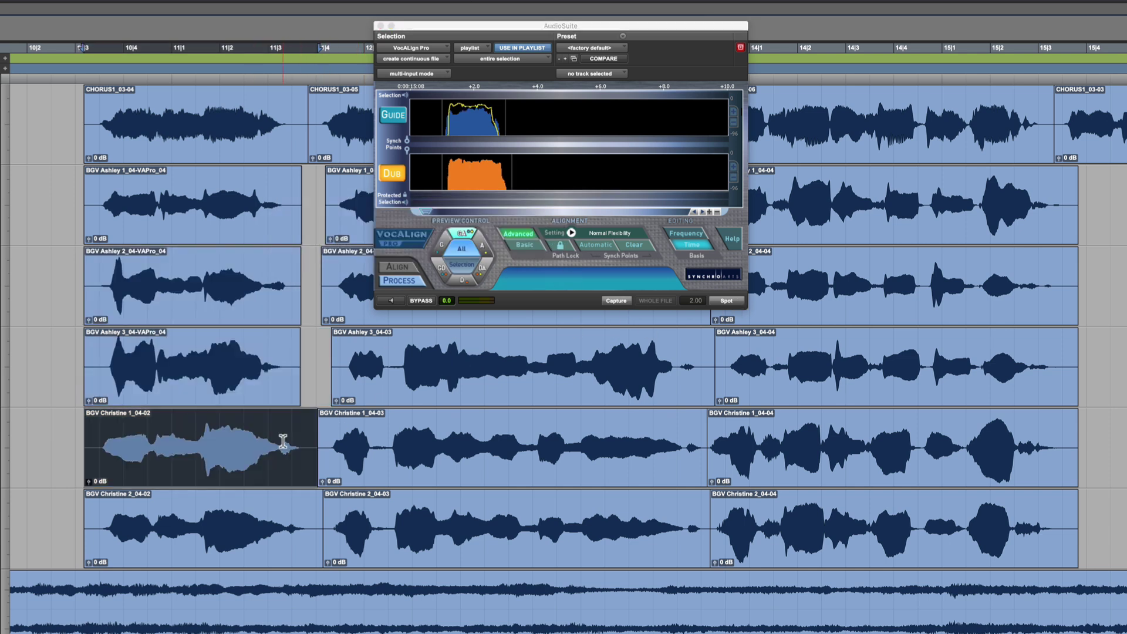
click(616, 302)
click(716, 303)
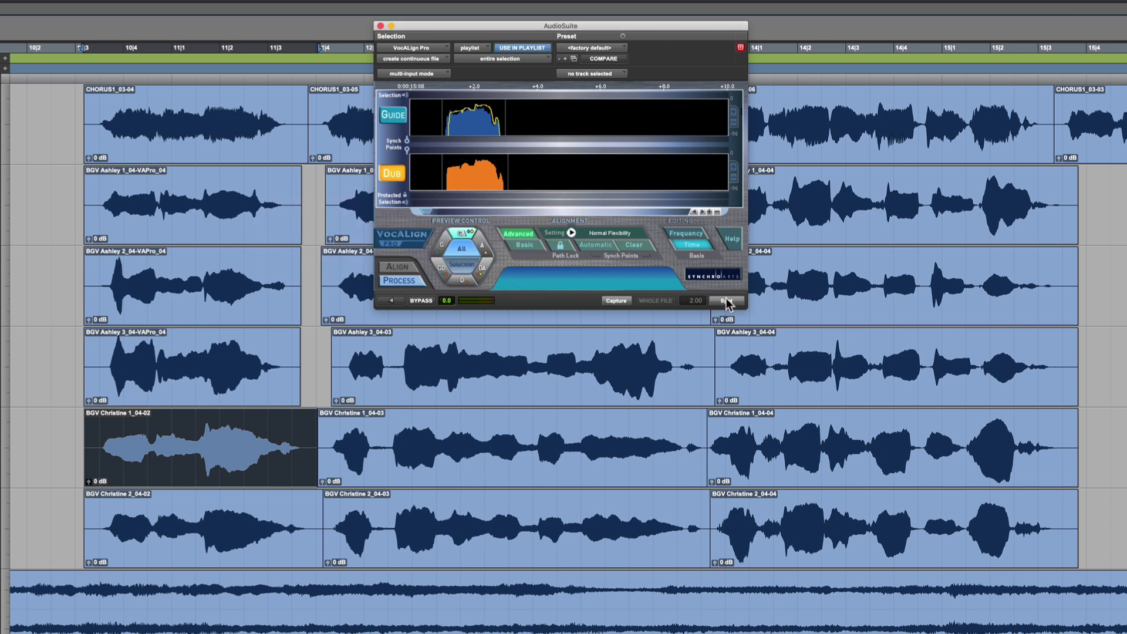
click(291, 498)
click(613, 301)
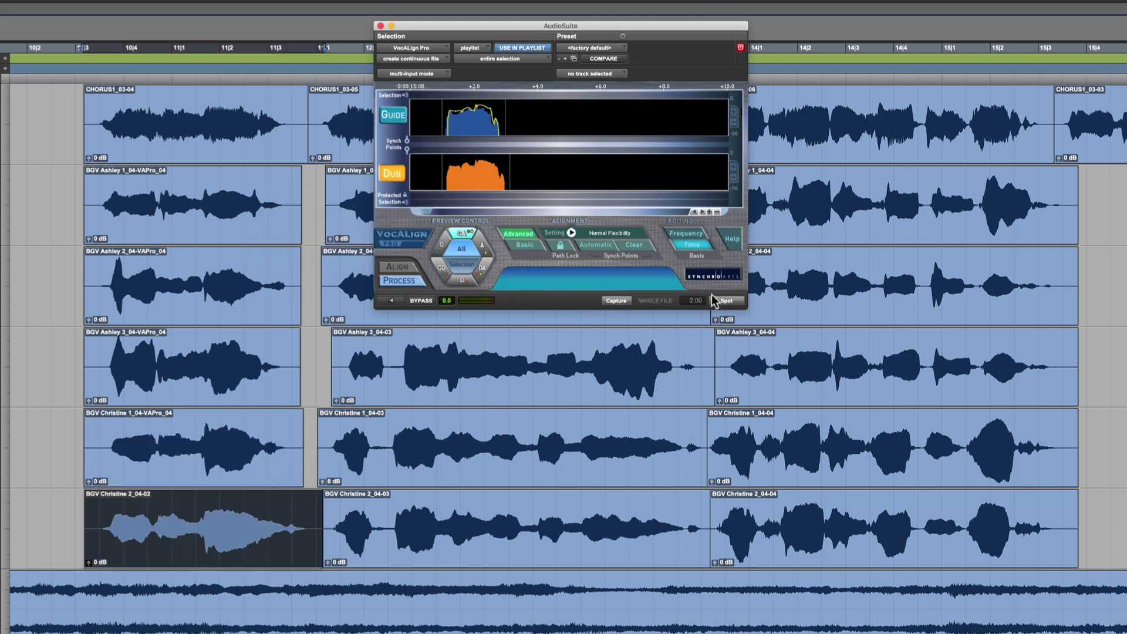
click(727, 301)
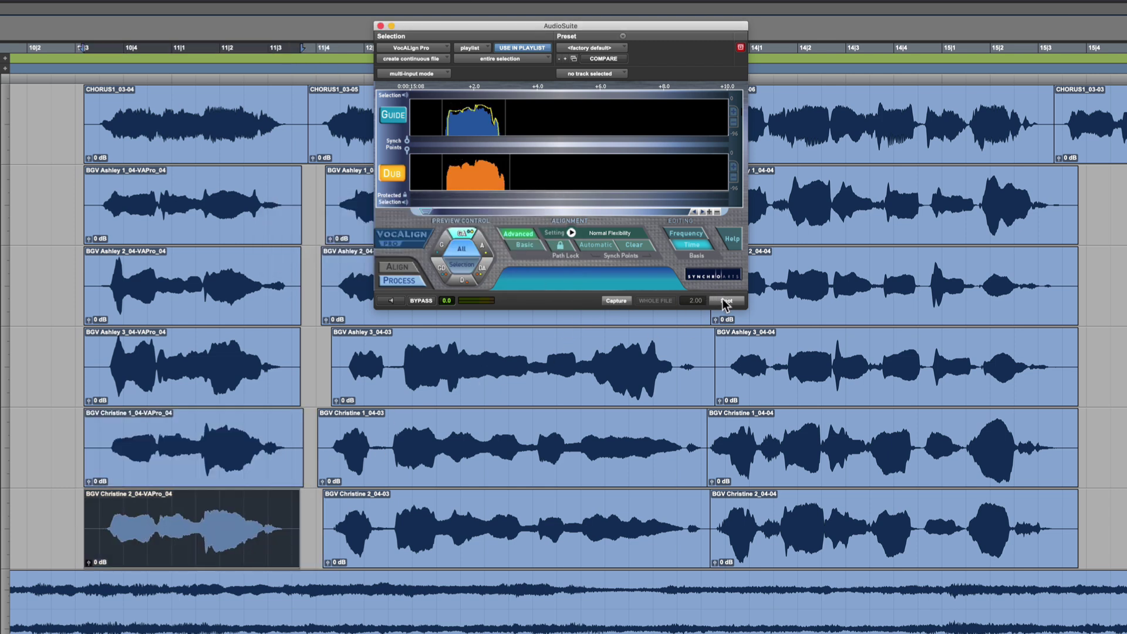
Play back from the first chorus phrase to audition the aligned backing vocals
click(94, 128)
key(space)
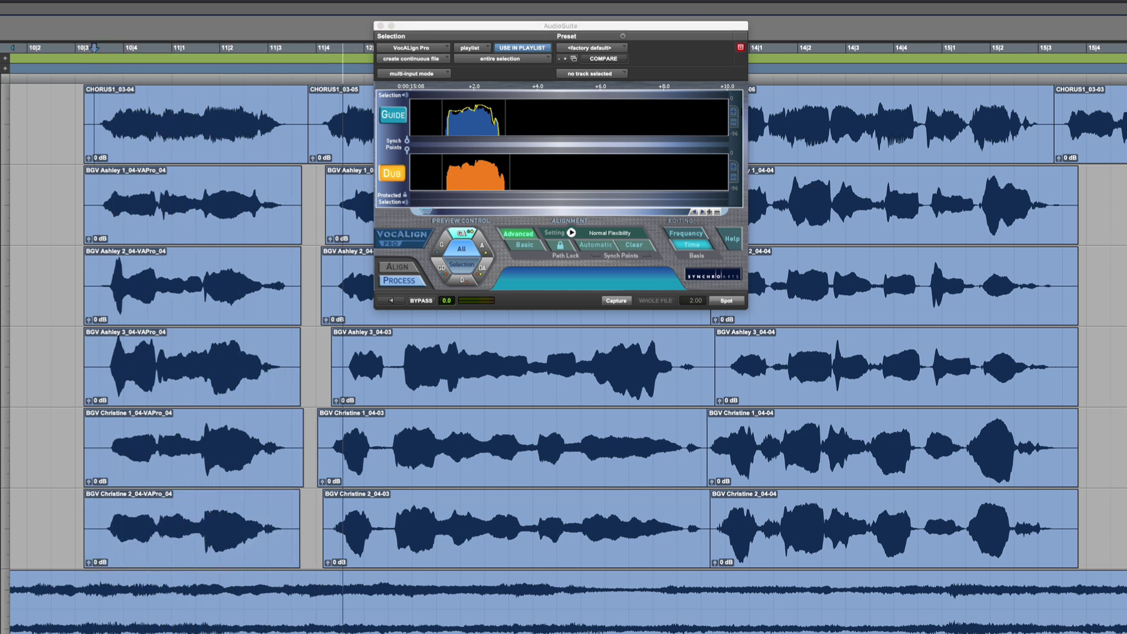
key(space)
key(super+bracketright)
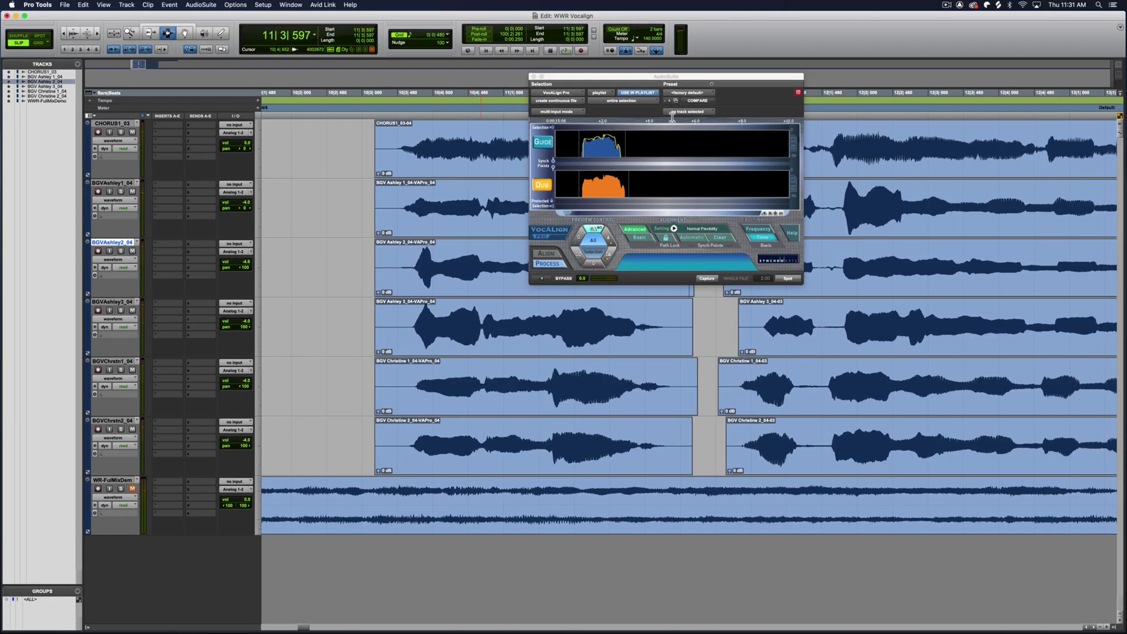
drag(566, 84, 810, 108)
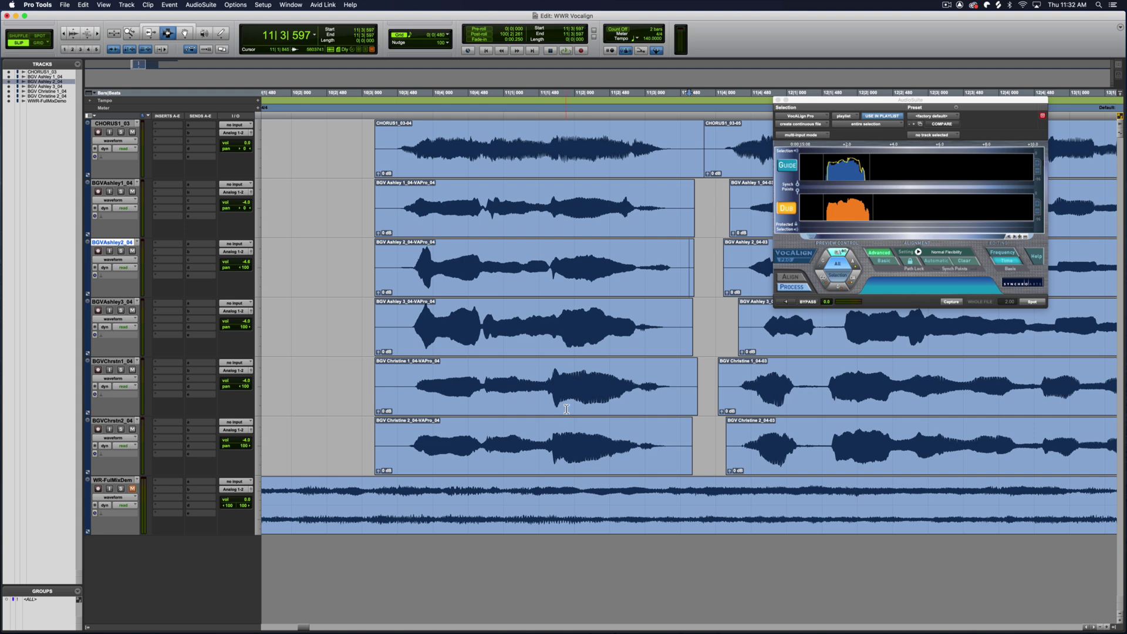
key(super+bracketleft)
key(super+bracketleft)
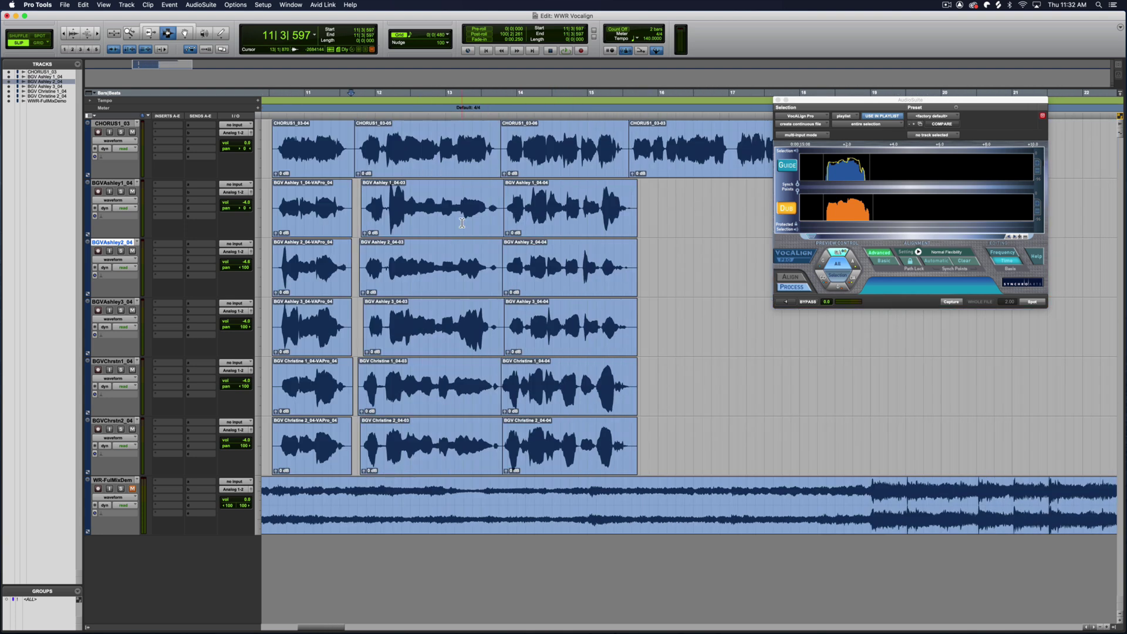
key(super+bracketright)
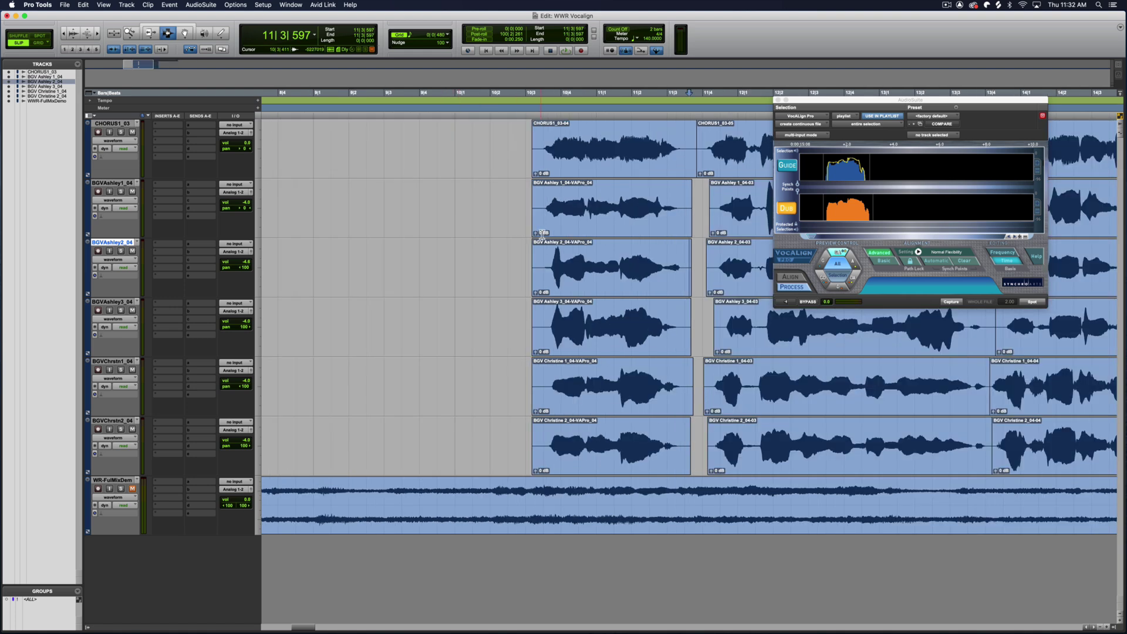
scroll(499, 235, right, 5)
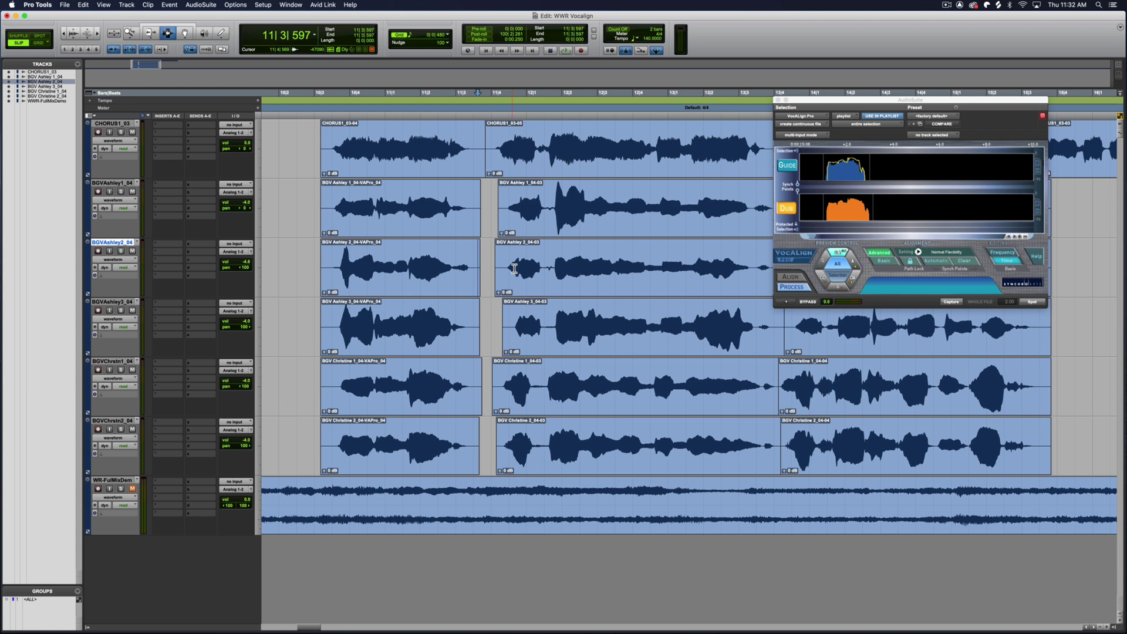
click(492, 219)
key(super+bracketright)
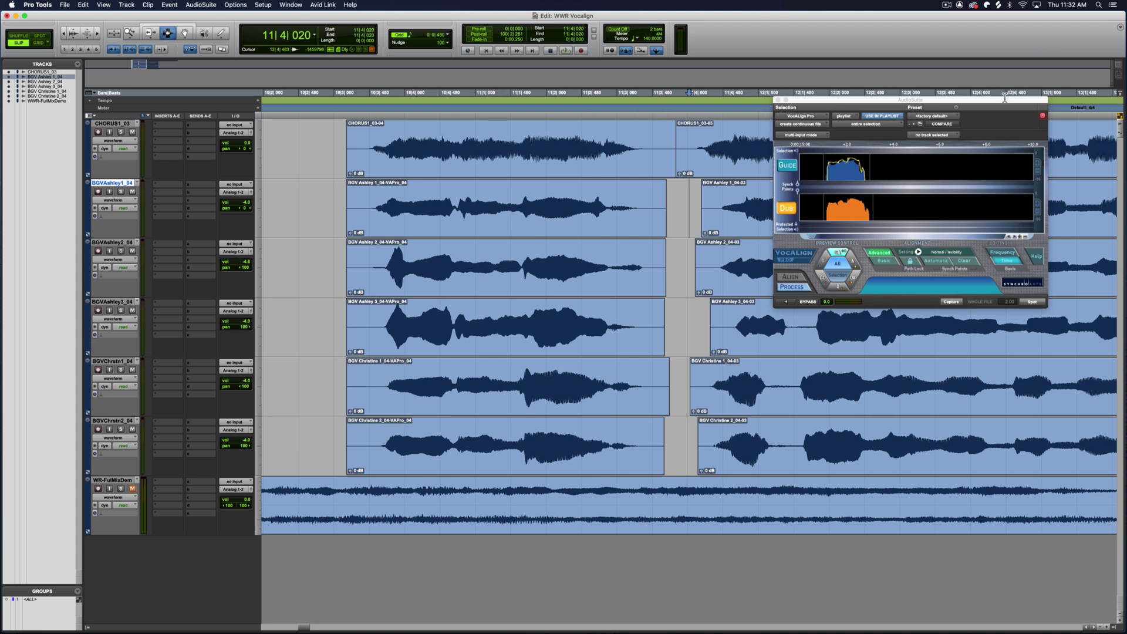
drag(1005, 100, 931, 103)
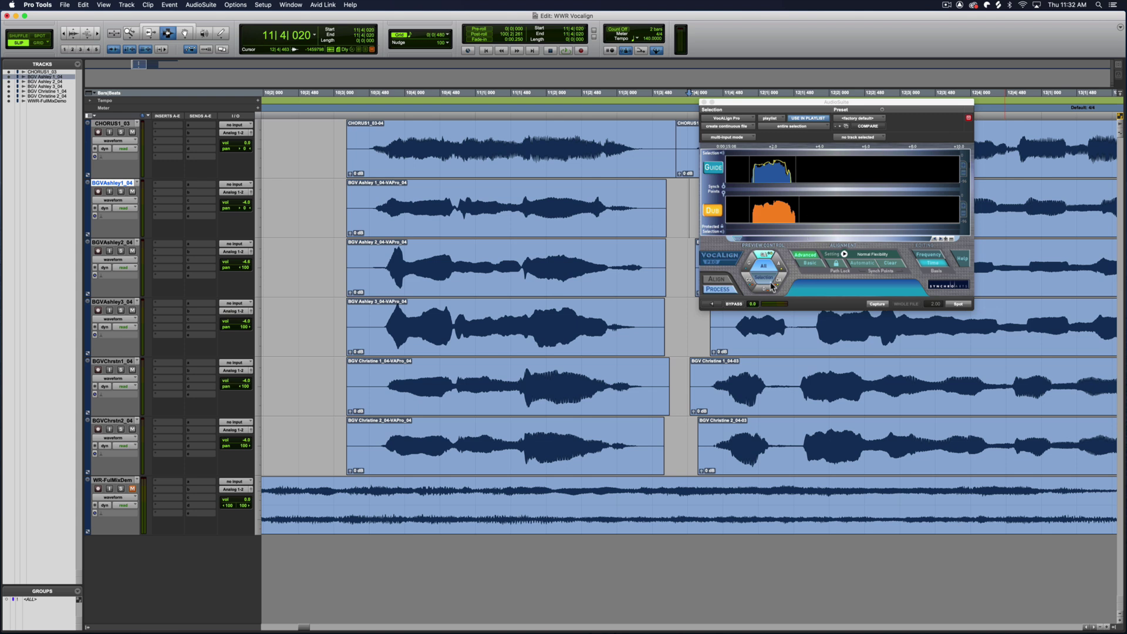